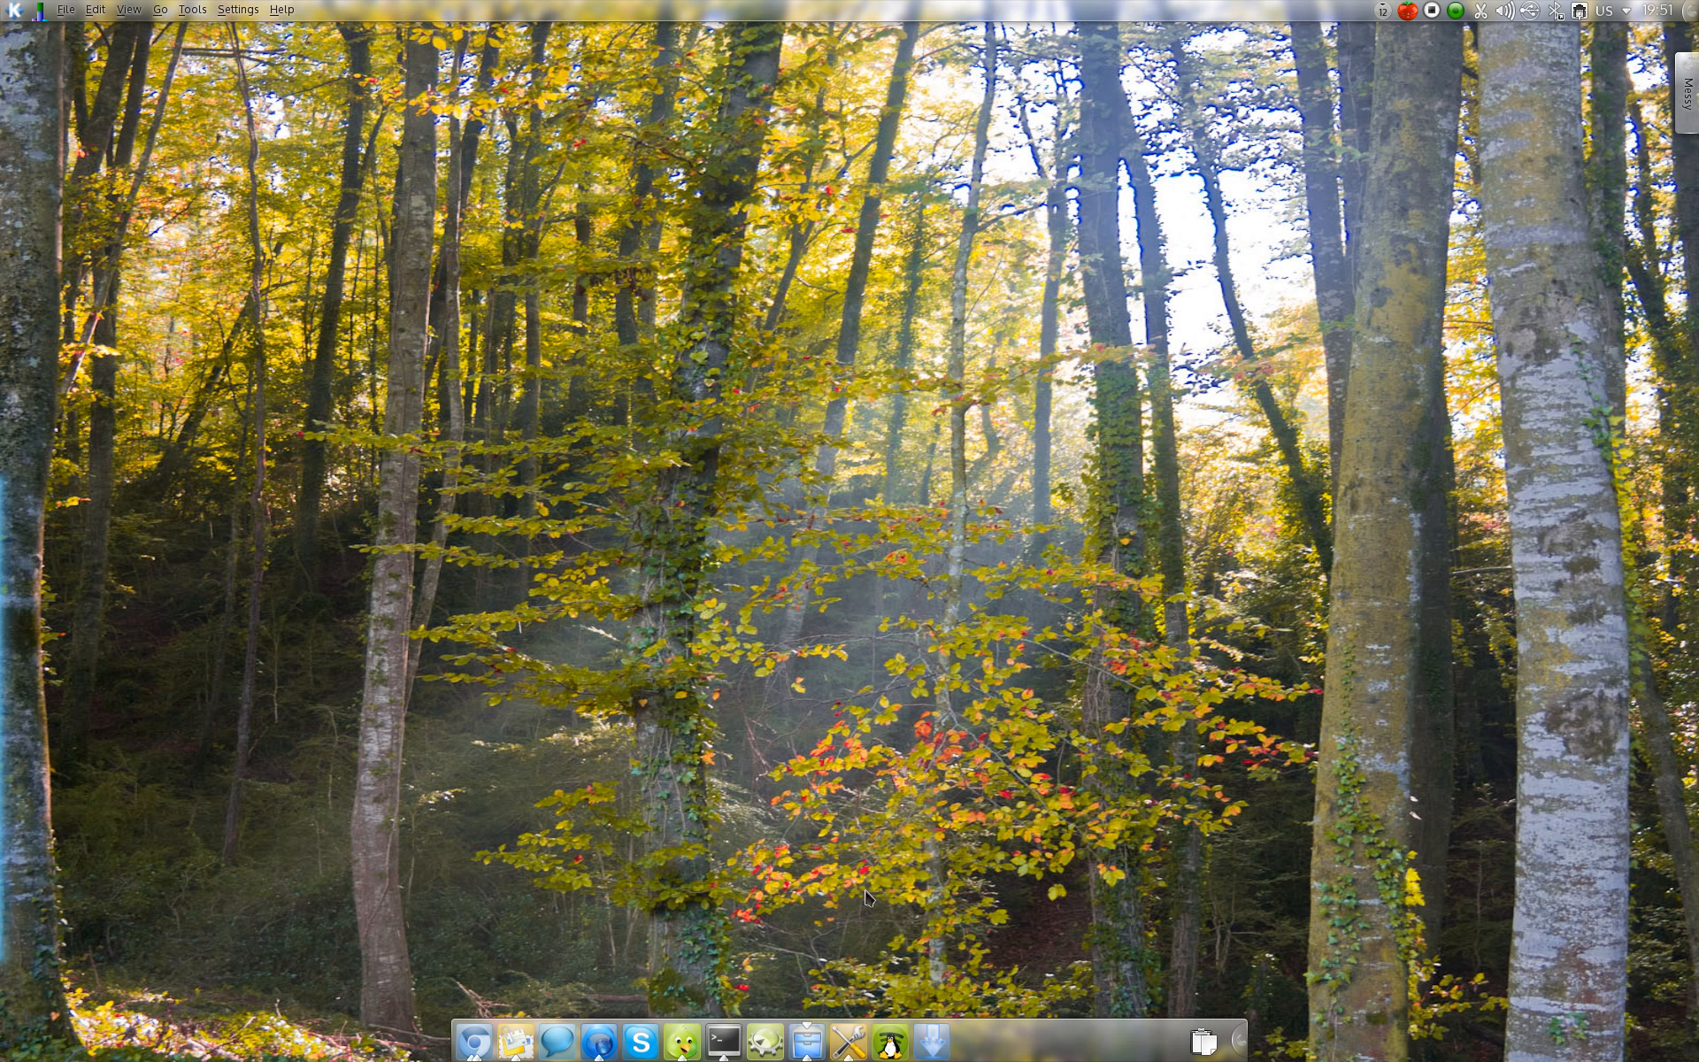
Step: Open the Web Accounts configuration in System Settings
{"action": "left_click", "coordinate": [850, 1041]}
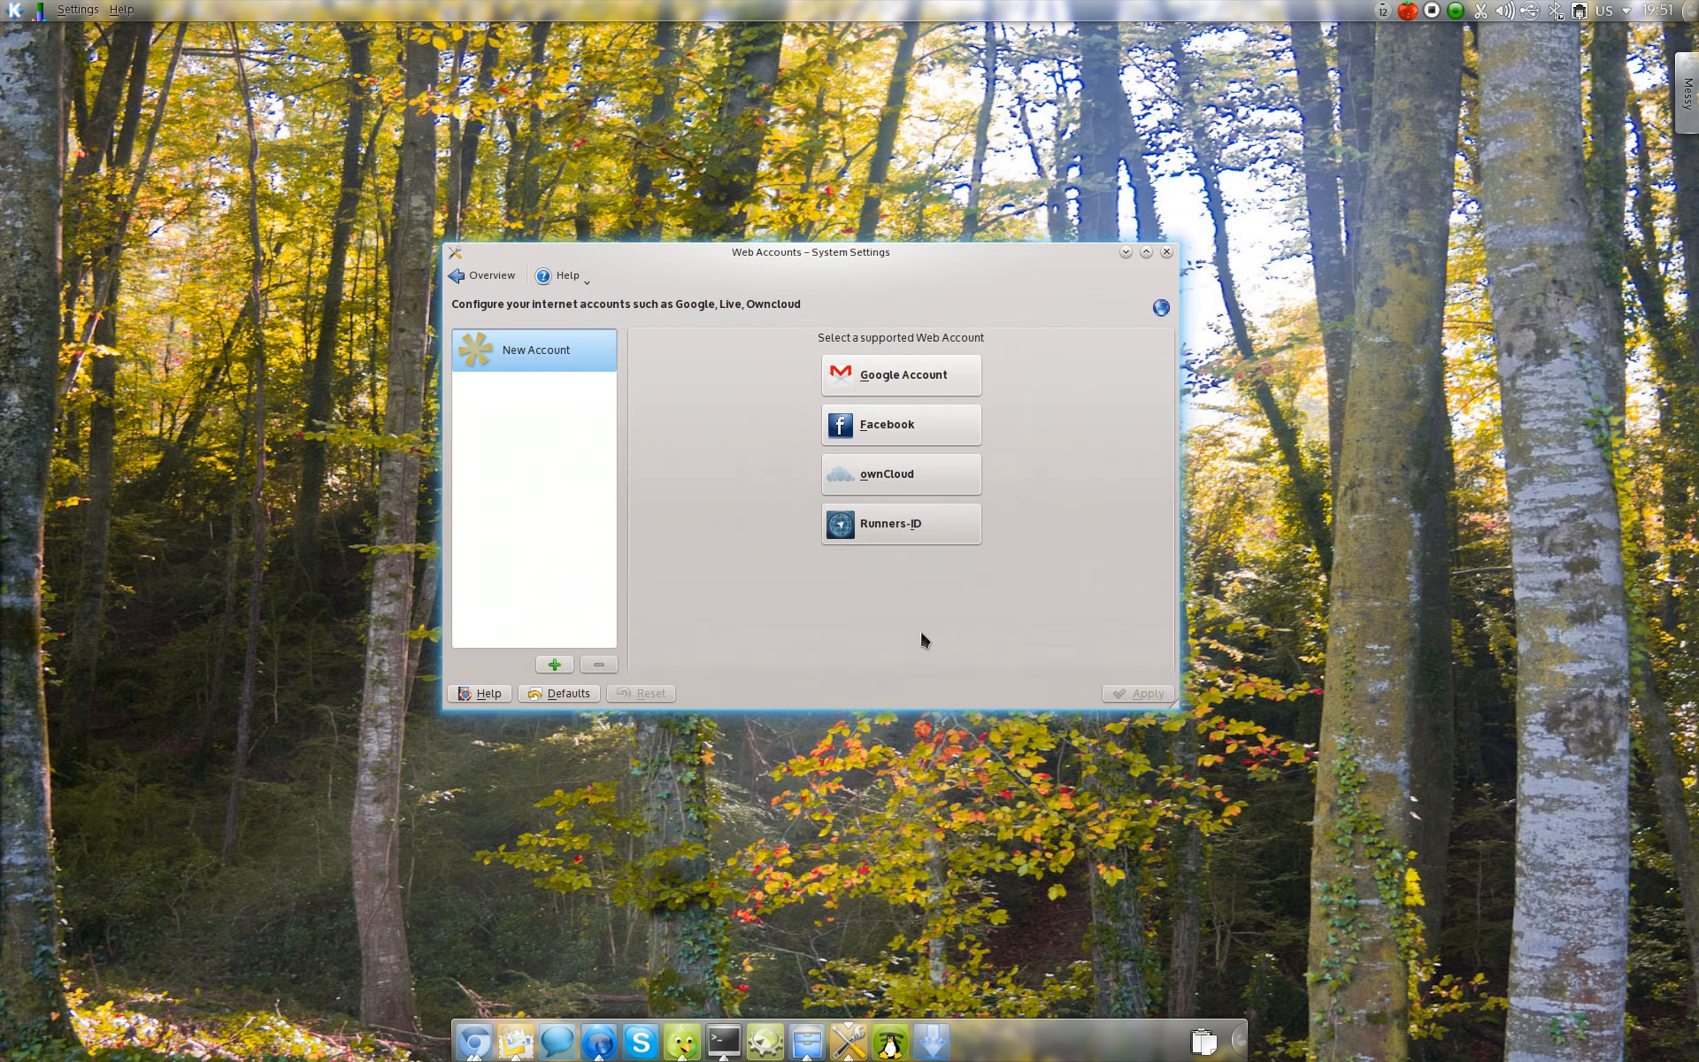
{"action": "left_click_drag", "start_coordinate": [920, 629], "coordinate": [926, 655]}
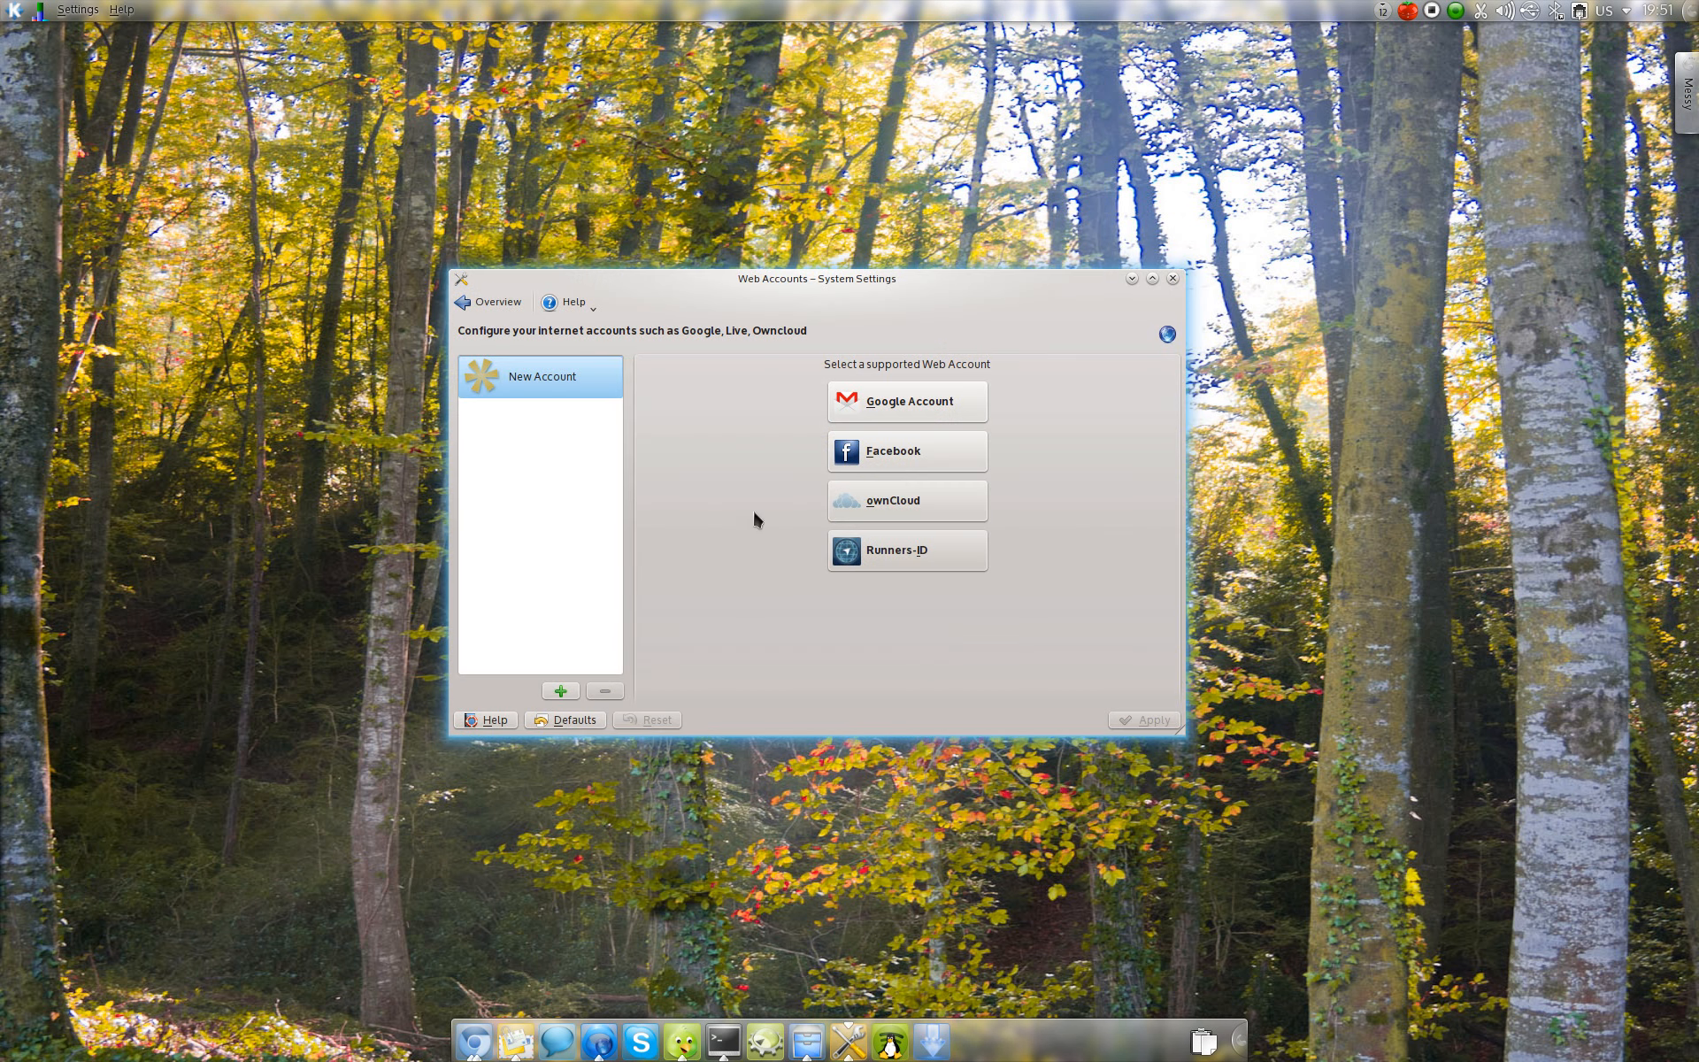
{"action": "left_click", "coordinate": [488, 301]}
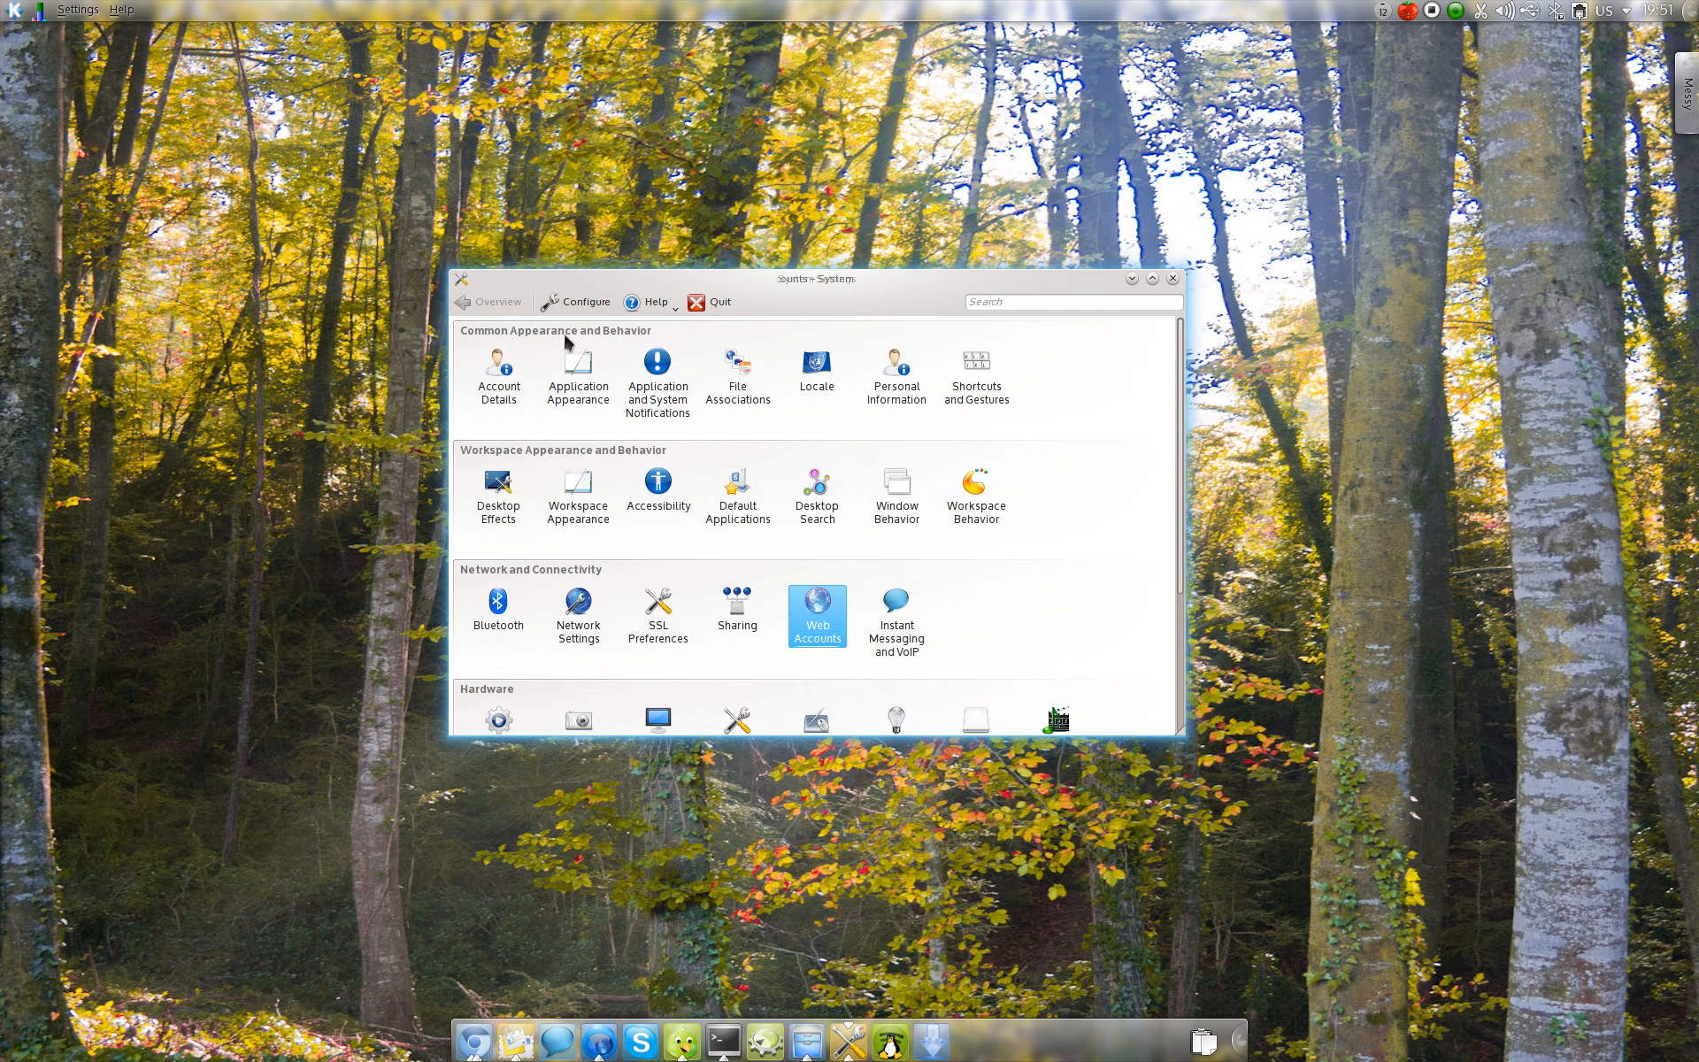
{"action": "left_click", "coordinate": [818, 611]}
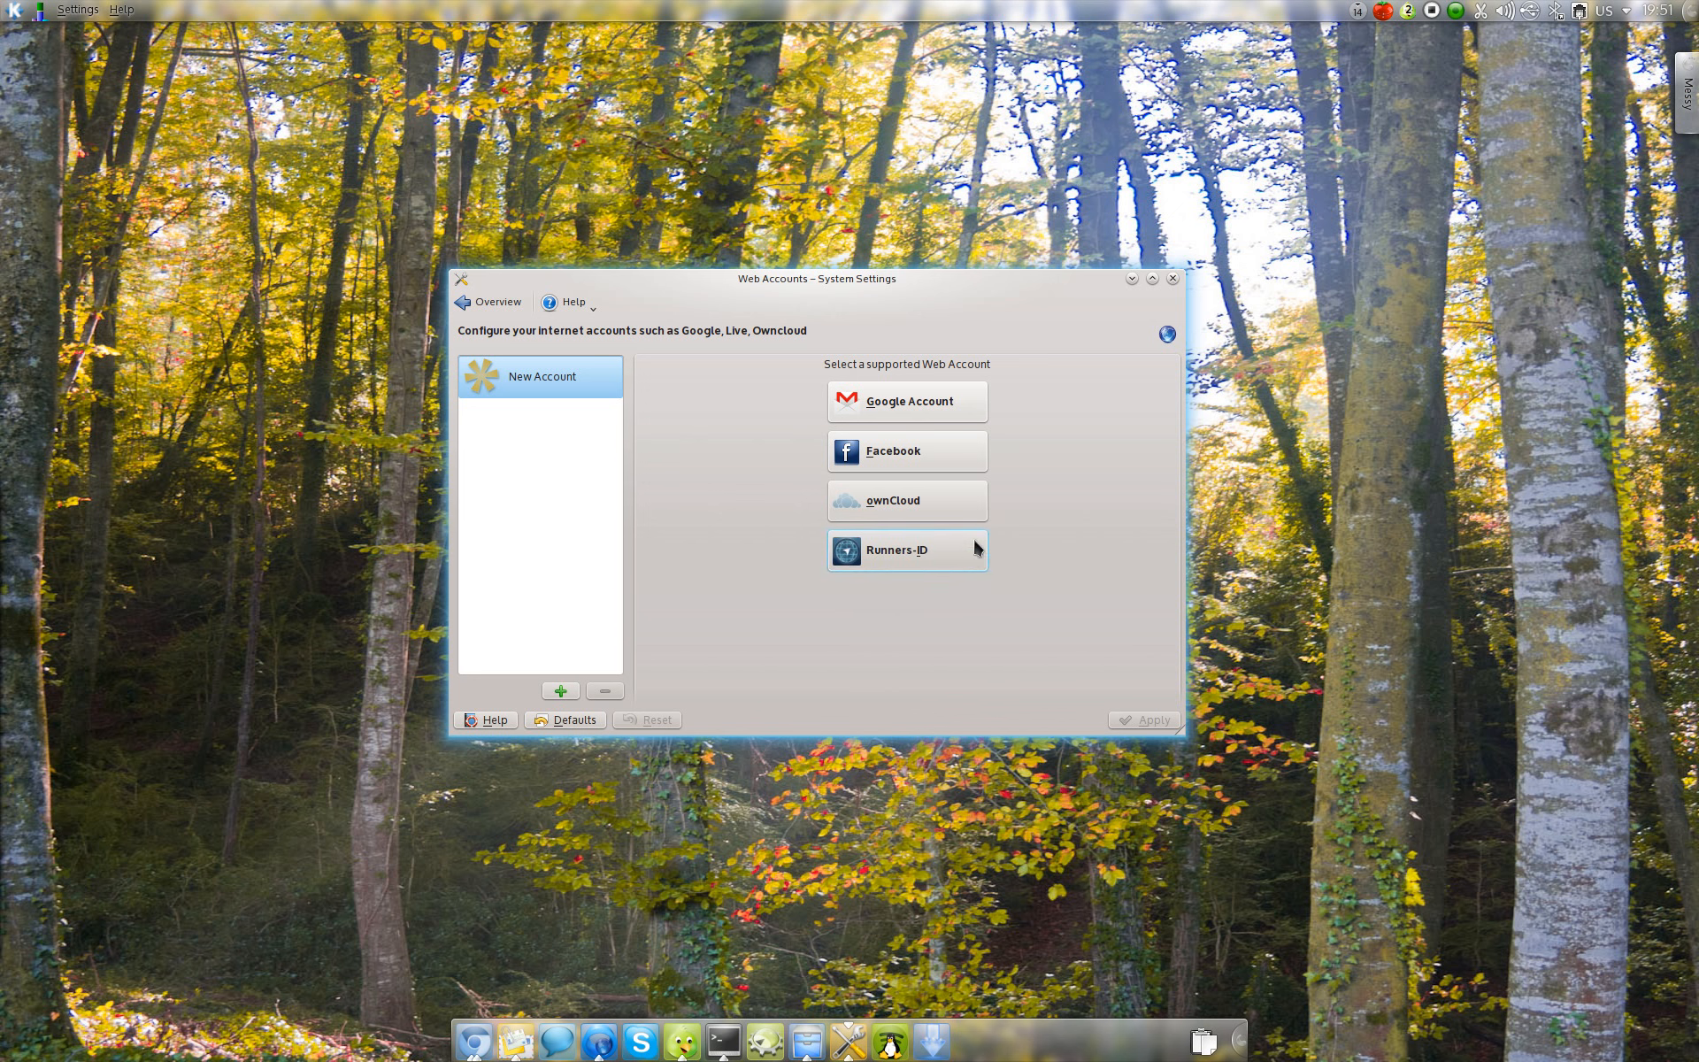
Step: Start adding a Google account and submit its email address and password
{"action": "left_click", "coordinate": [895, 400]}
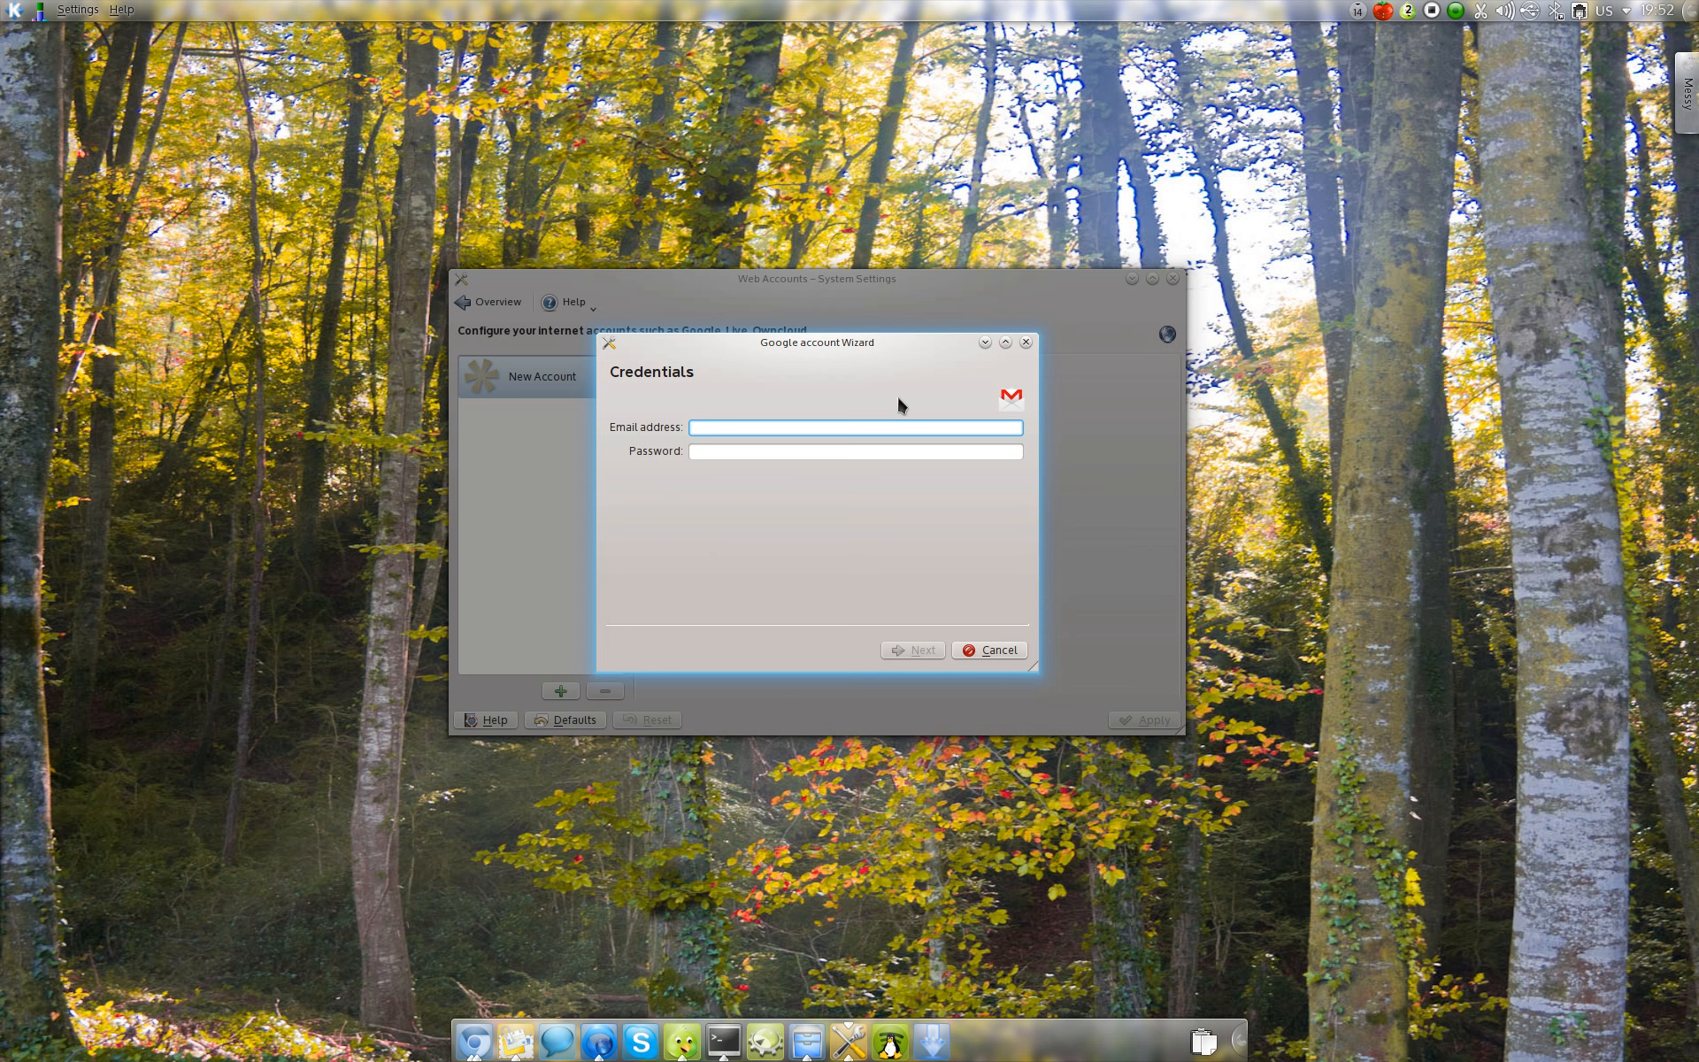
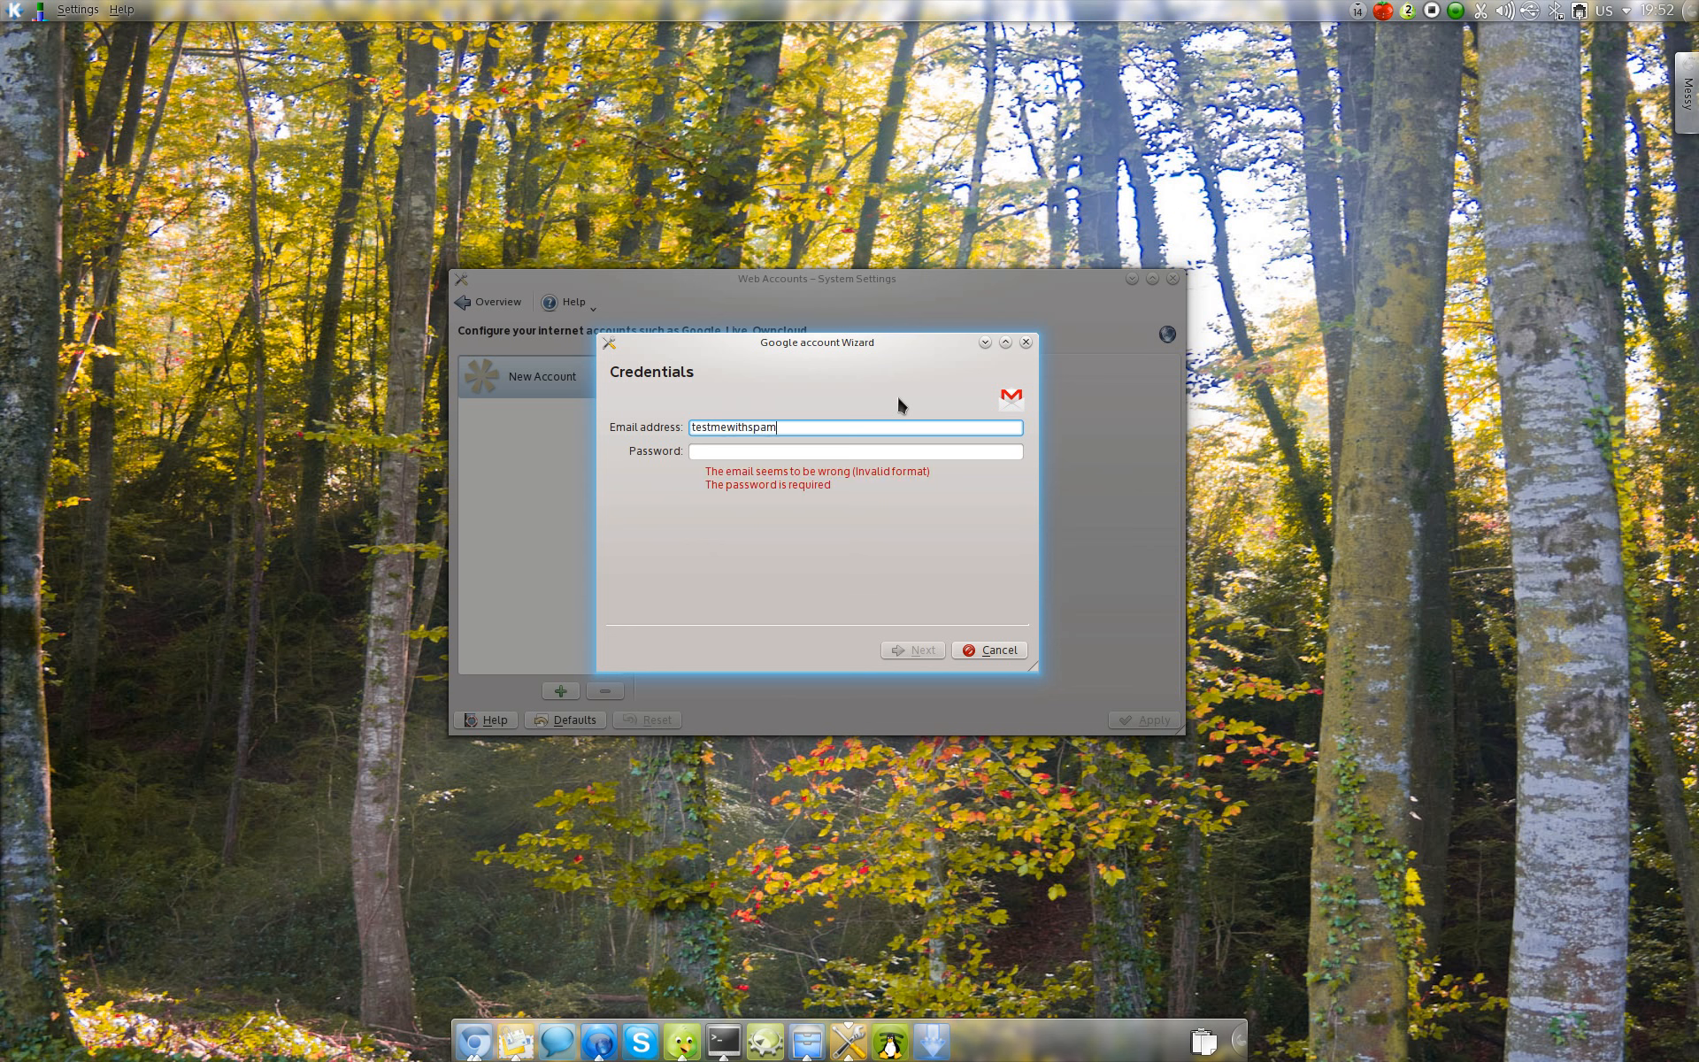
{"action": "key", "text": "Tab"}
{"action": "type", "text": "*************"}
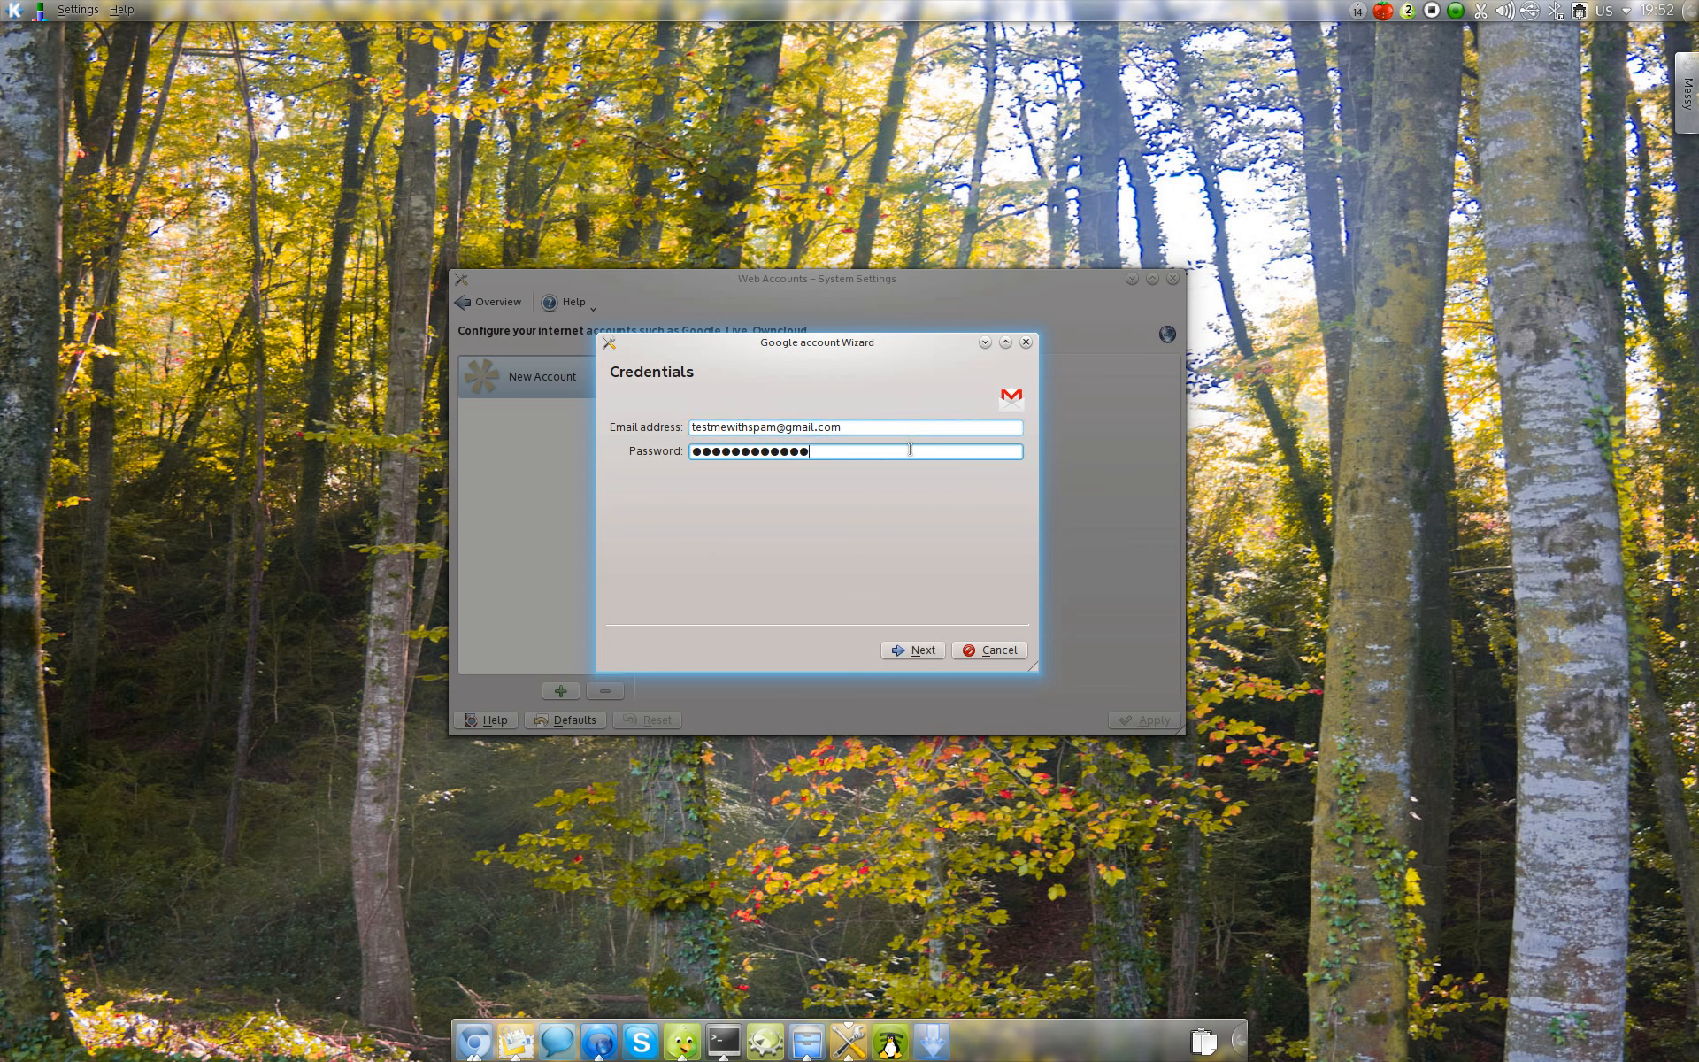
{"action": "left_click", "coordinate": [919, 656]}
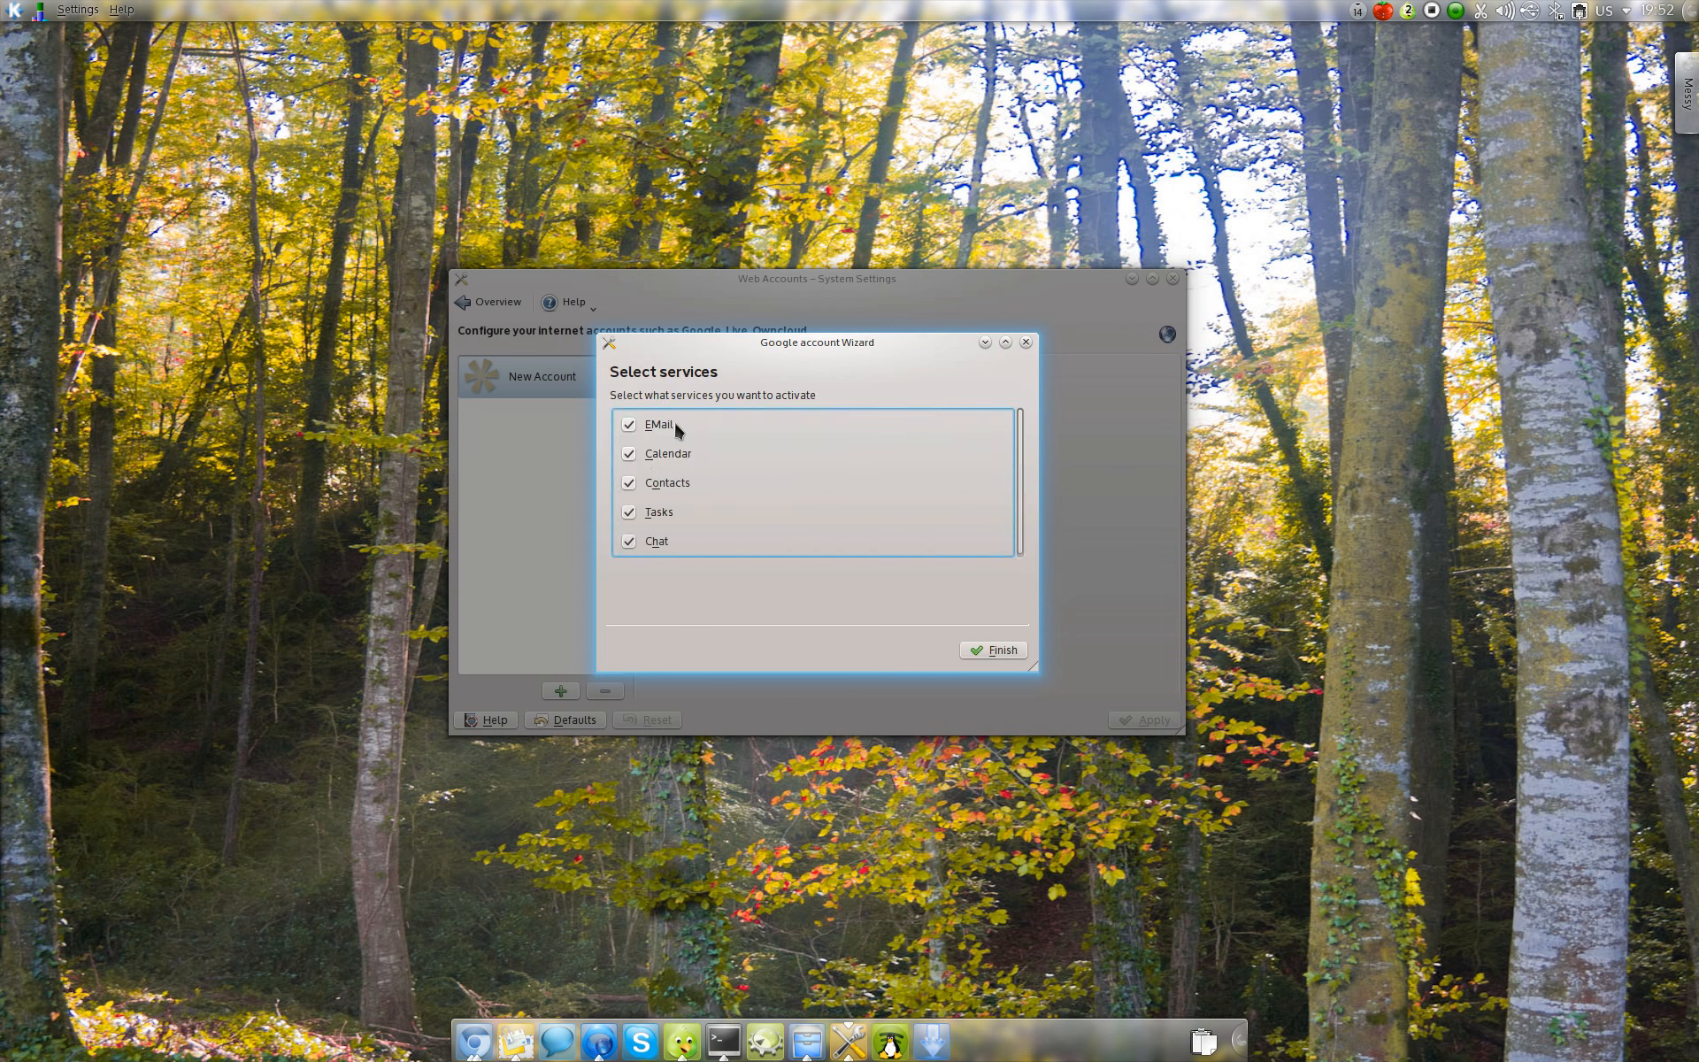
Step: Finish the Google account with EMail, Calendar, Contacts, Tasks and Chat activated, accepting the prefilled chat password and keeping it saved
{"action": "scroll", "coordinate": [693, 434], "scroll_direction": "down", "scroll_amount": 1}
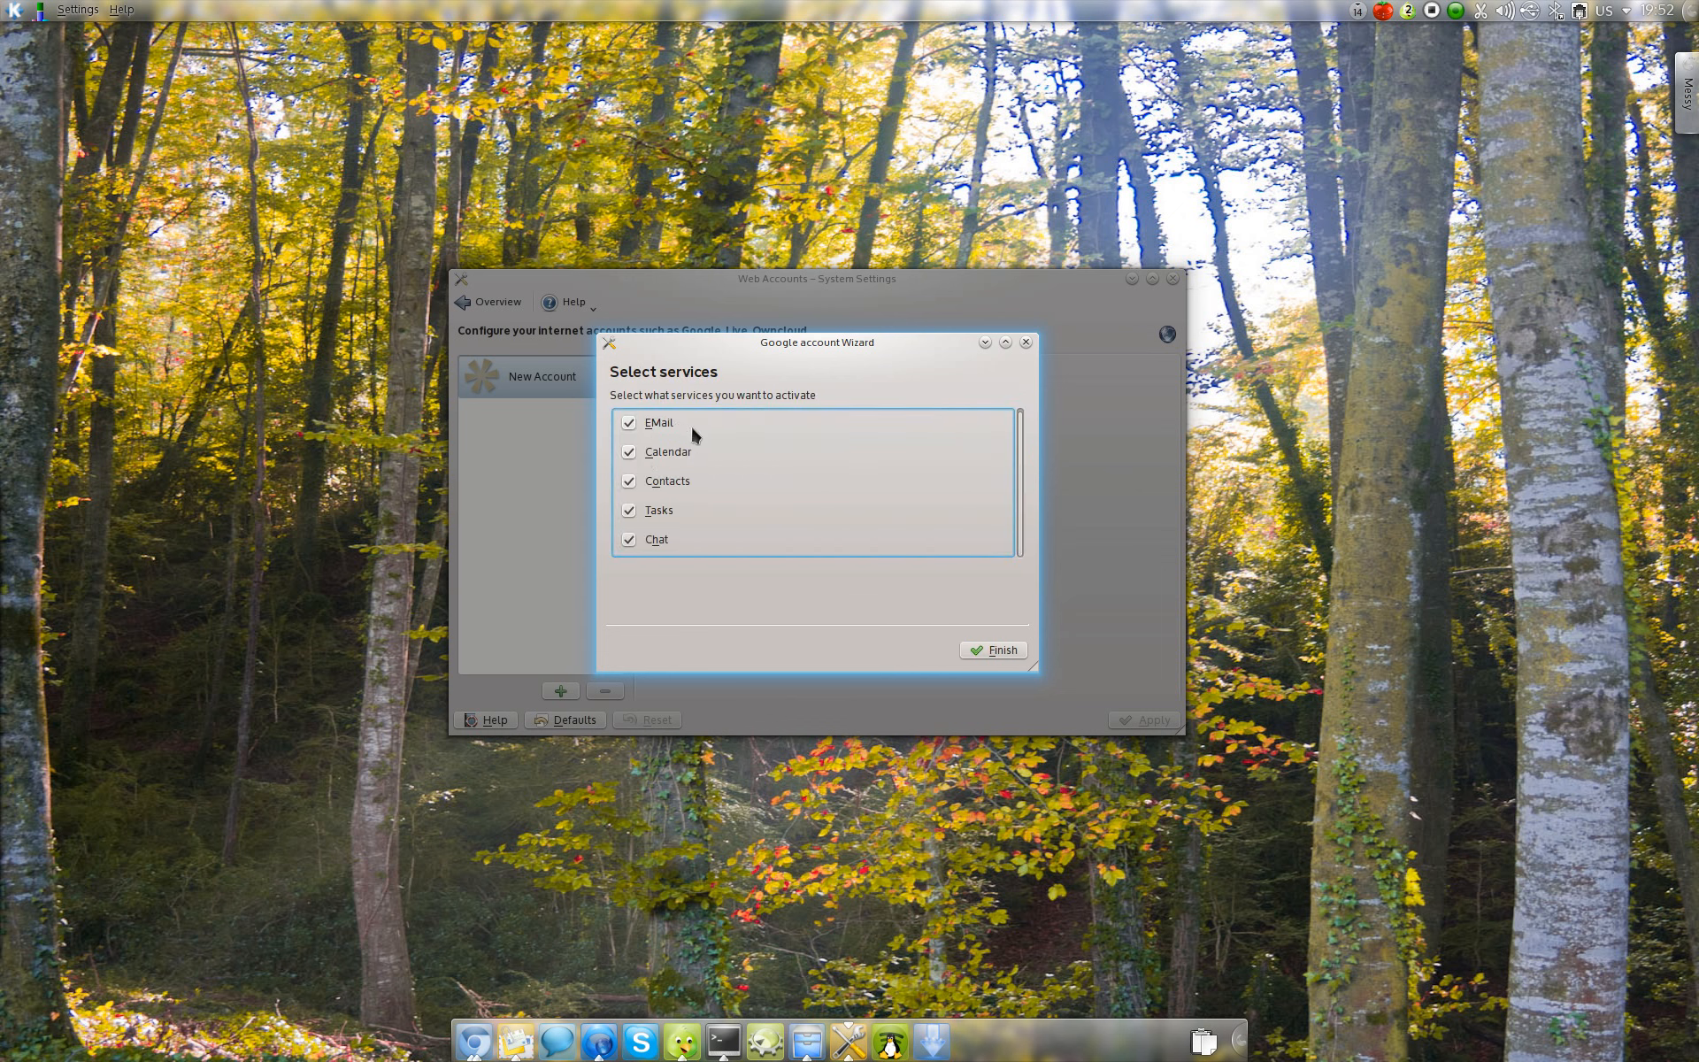
{"action": "left_click", "coordinate": [990, 657]}
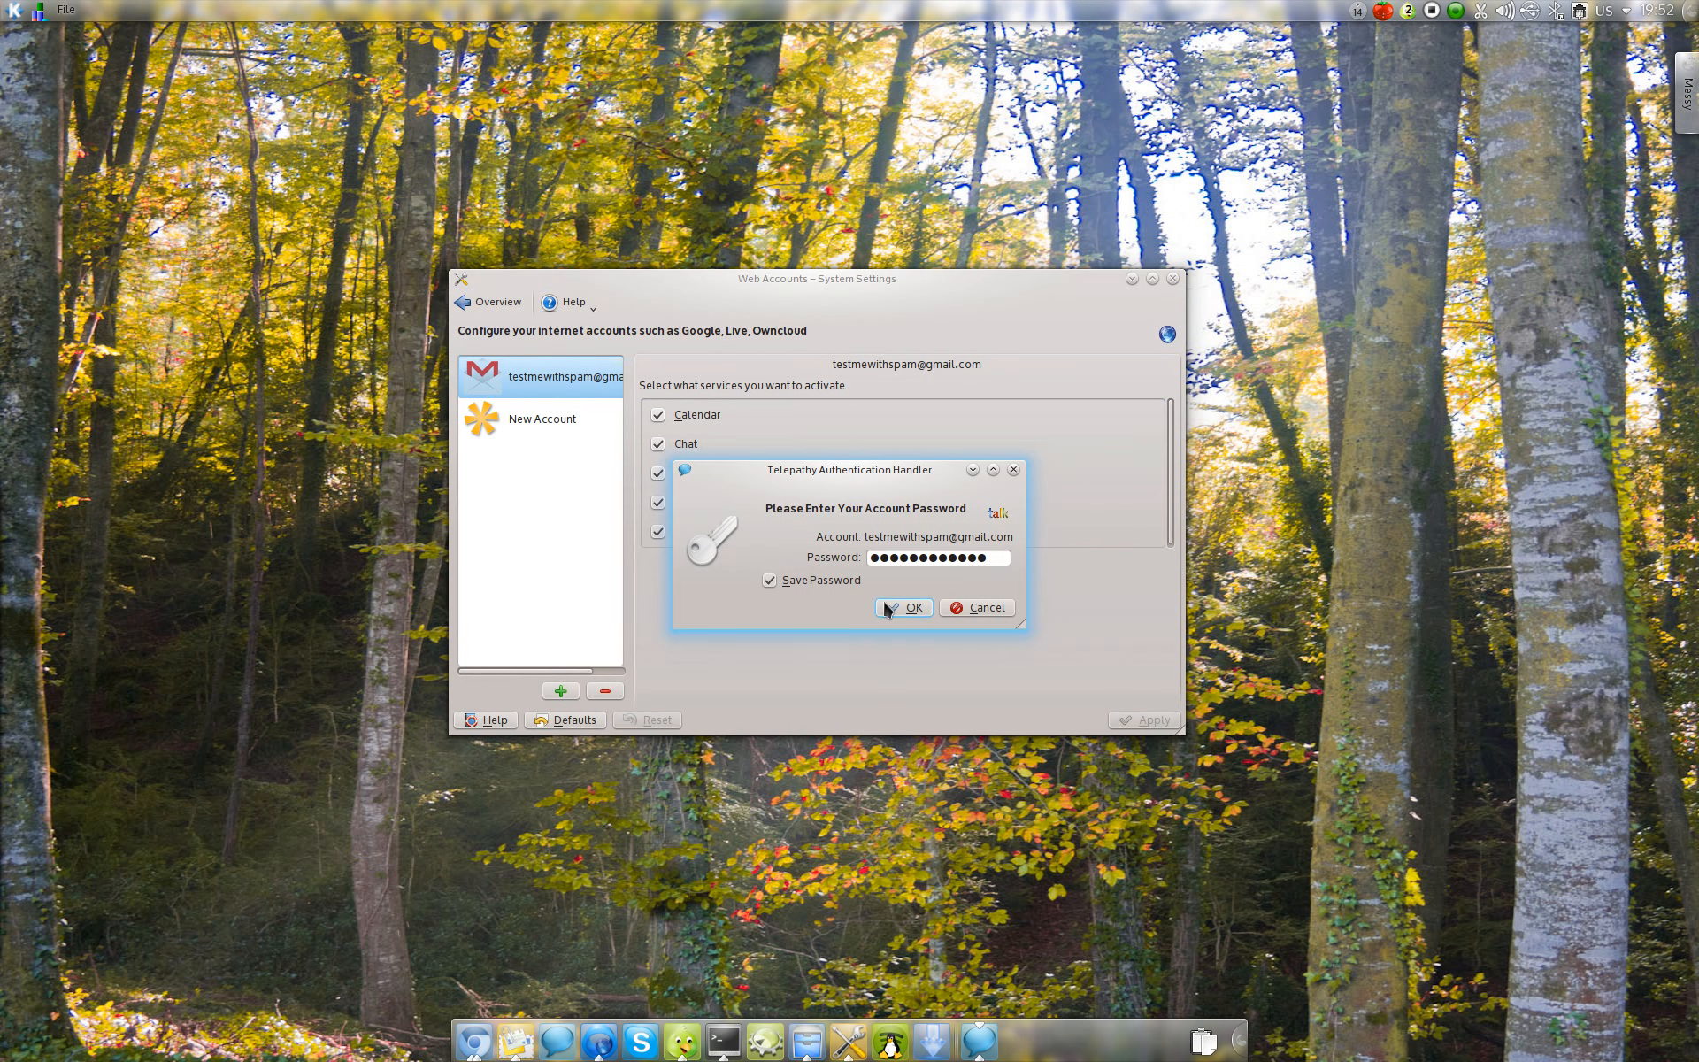
{"action": "left_click", "coordinate": [894, 608]}
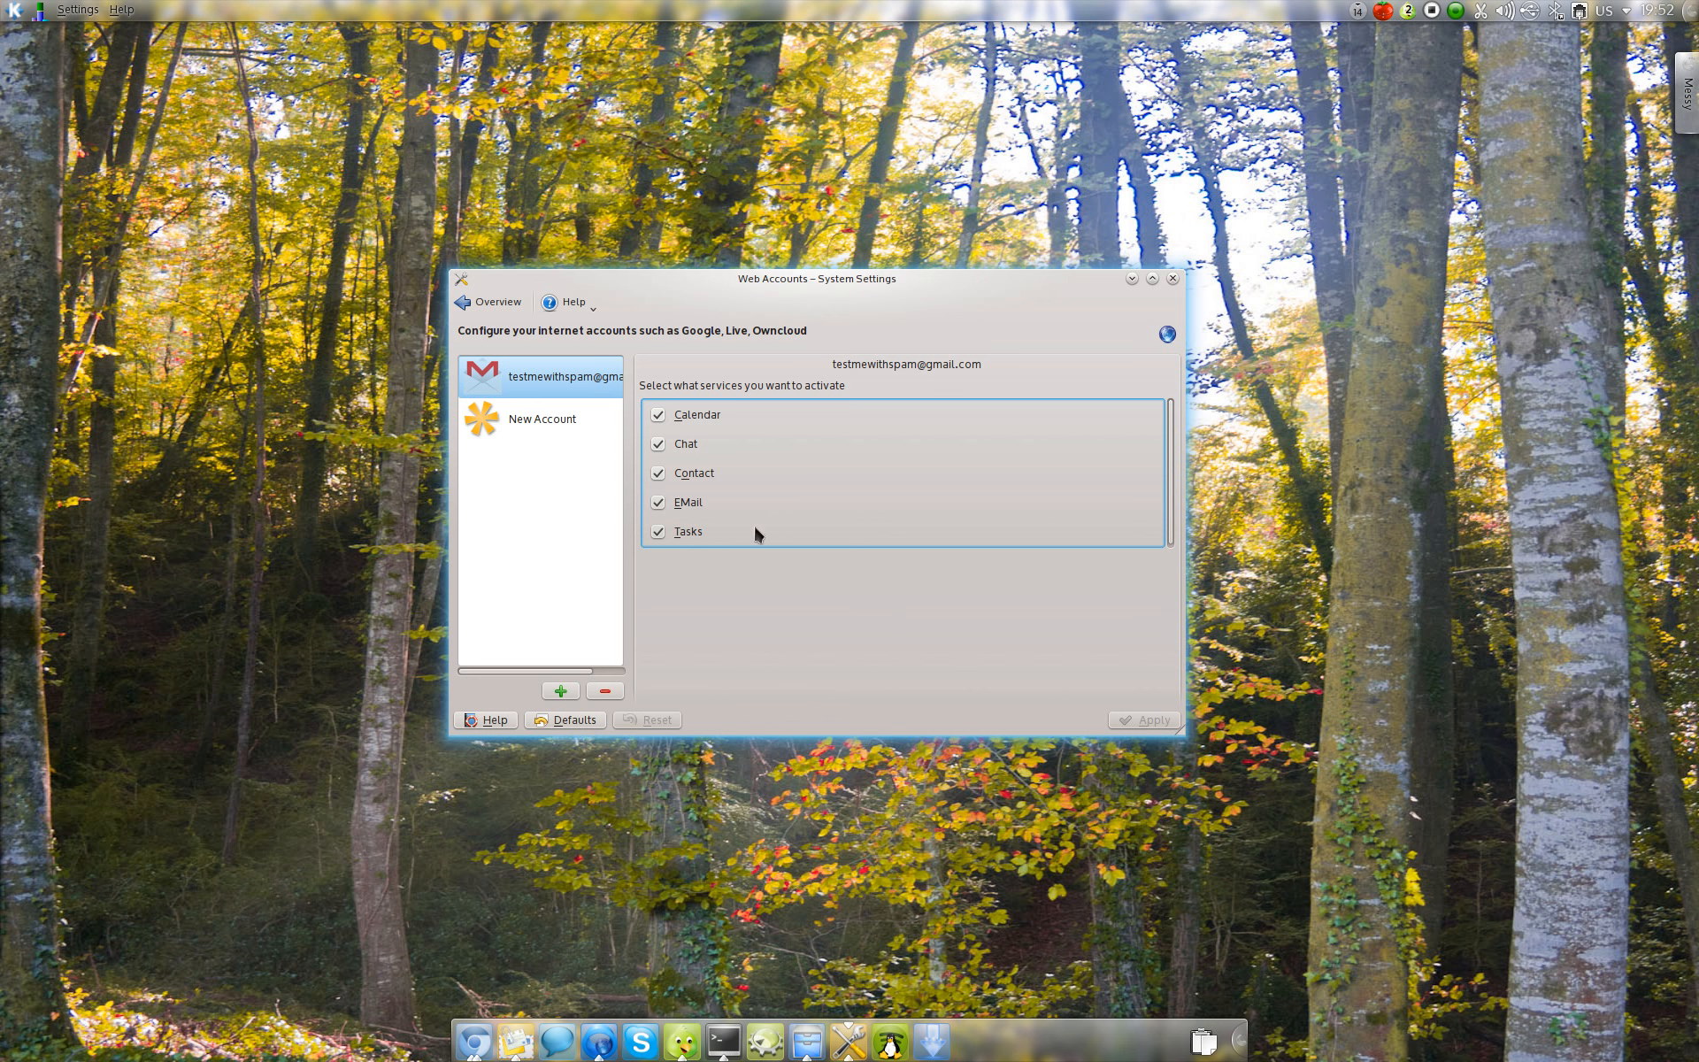
Step: Check the instant messaging contact list and the Instant Messaging and VoIP accounts for the new Google Talk account
{"action": "left_click", "coordinate": [559, 1043]}
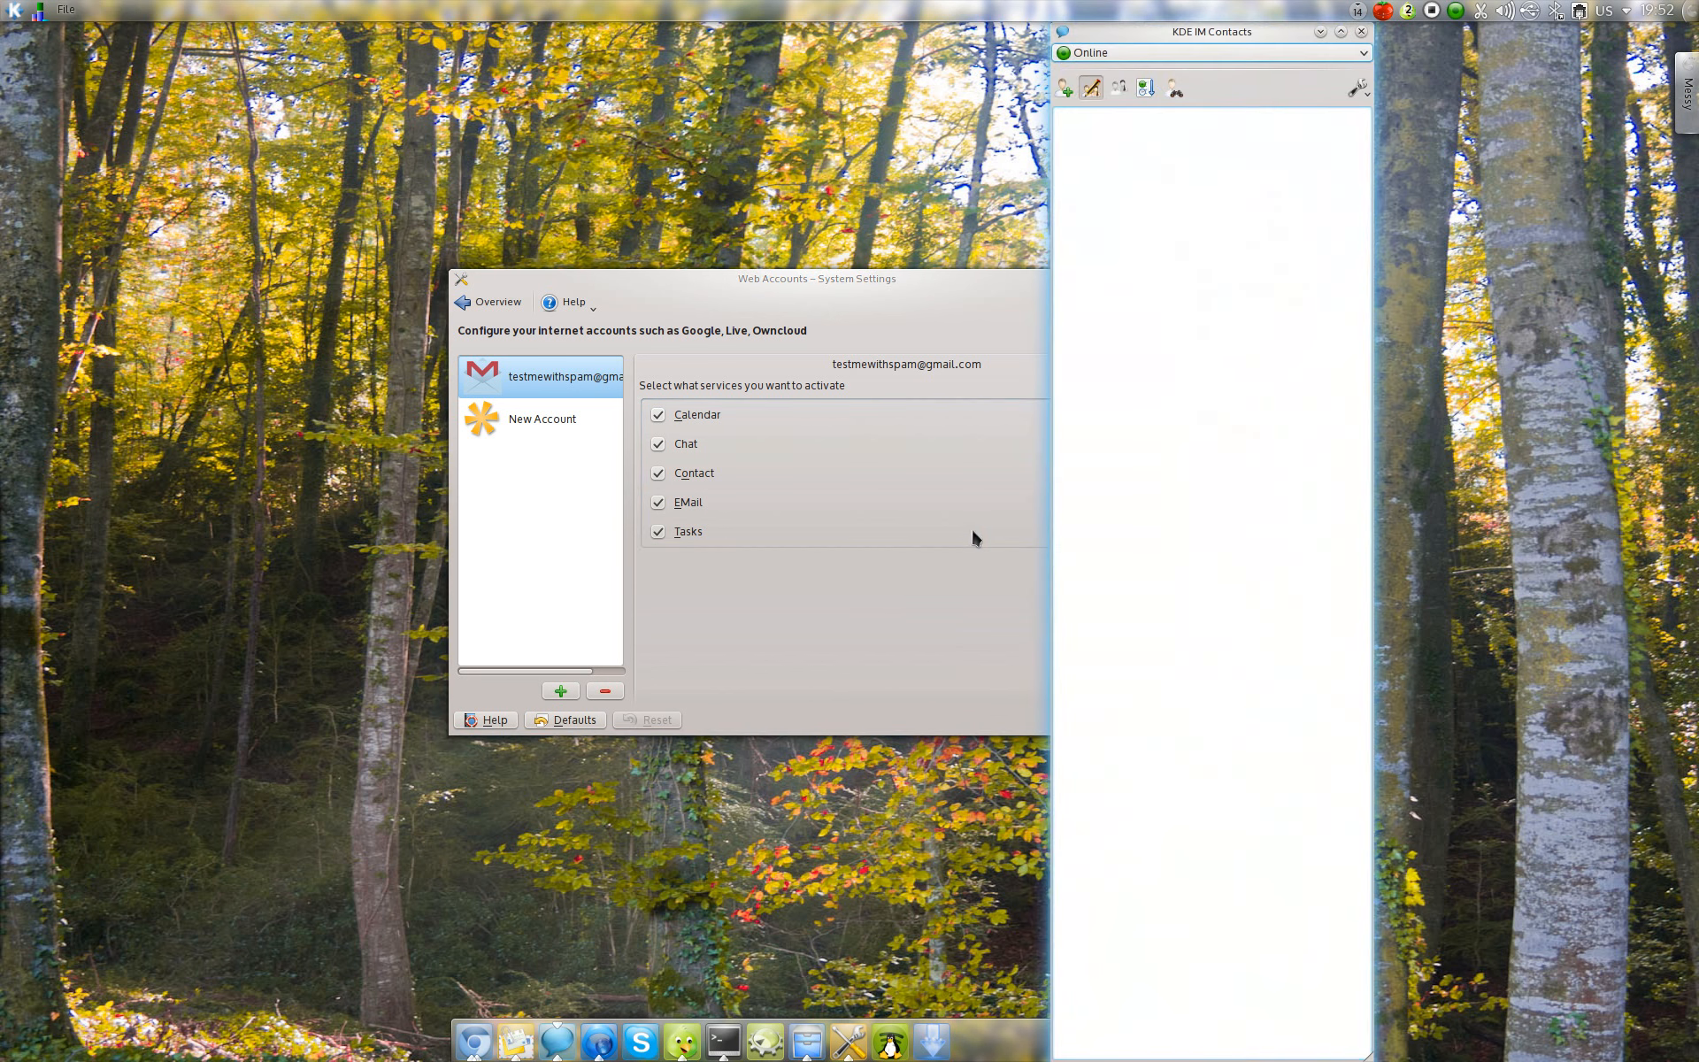
{"action": "left_click", "coordinate": [929, 662]}
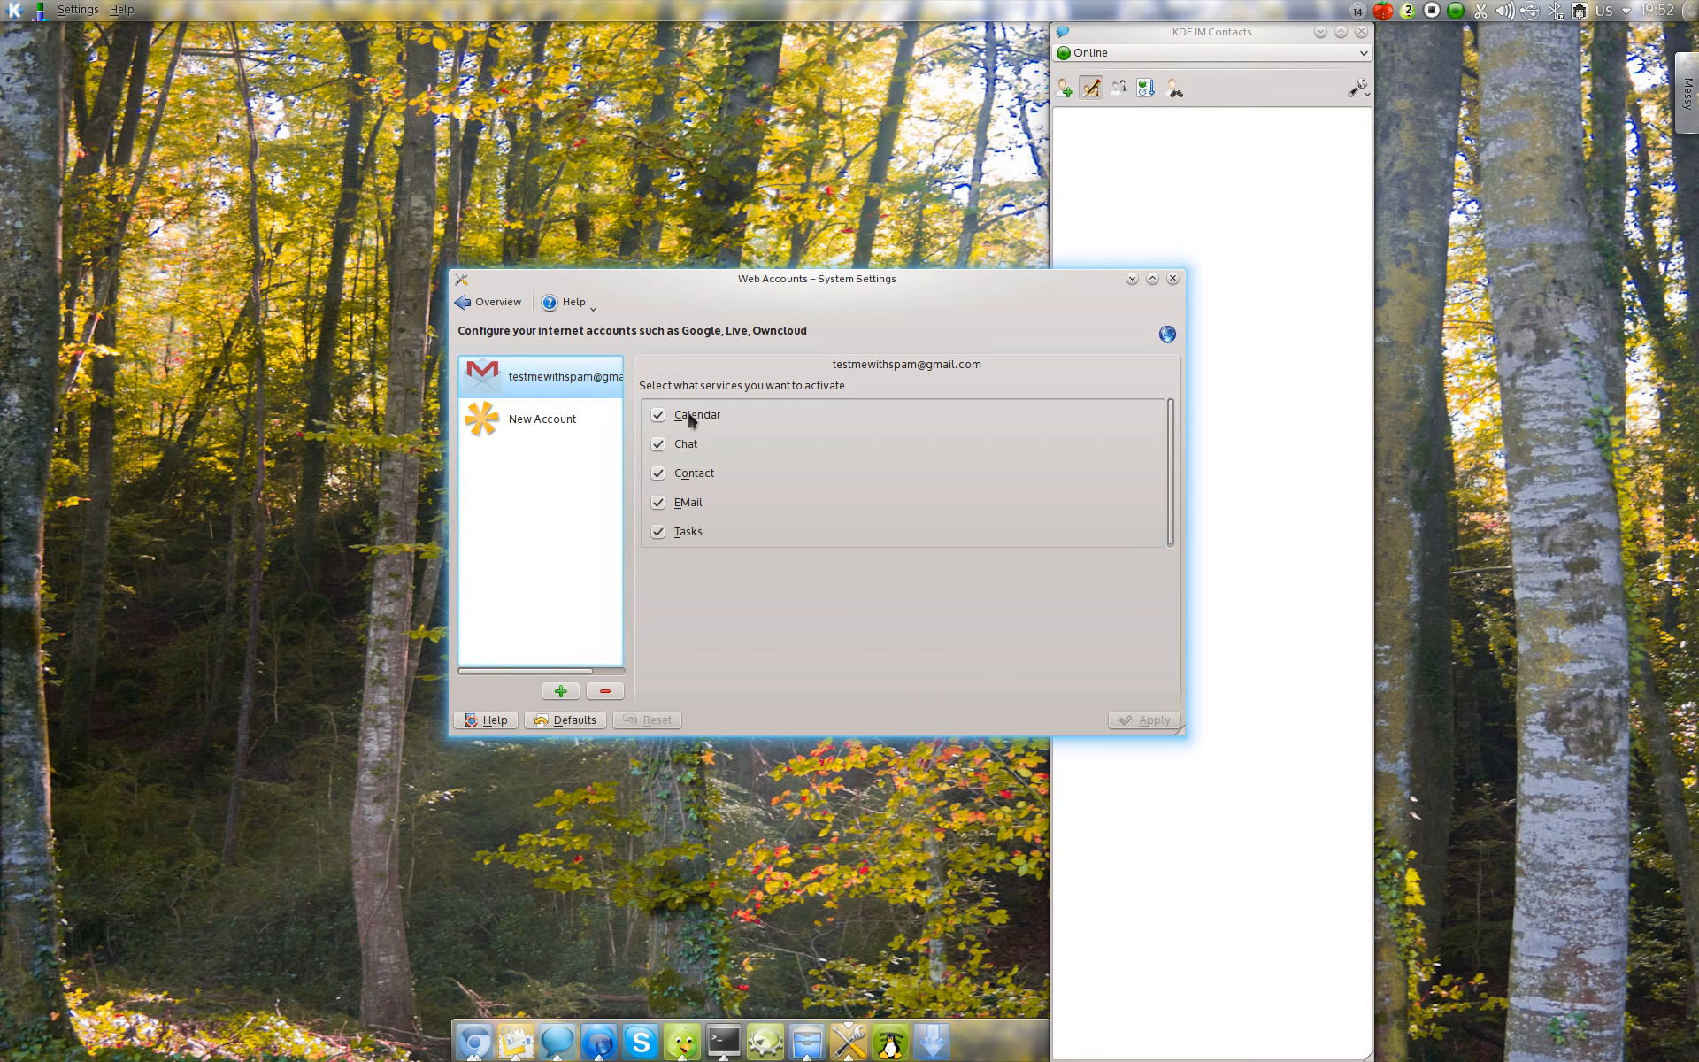
{"action": "left_click", "coordinate": [1363, 34]}
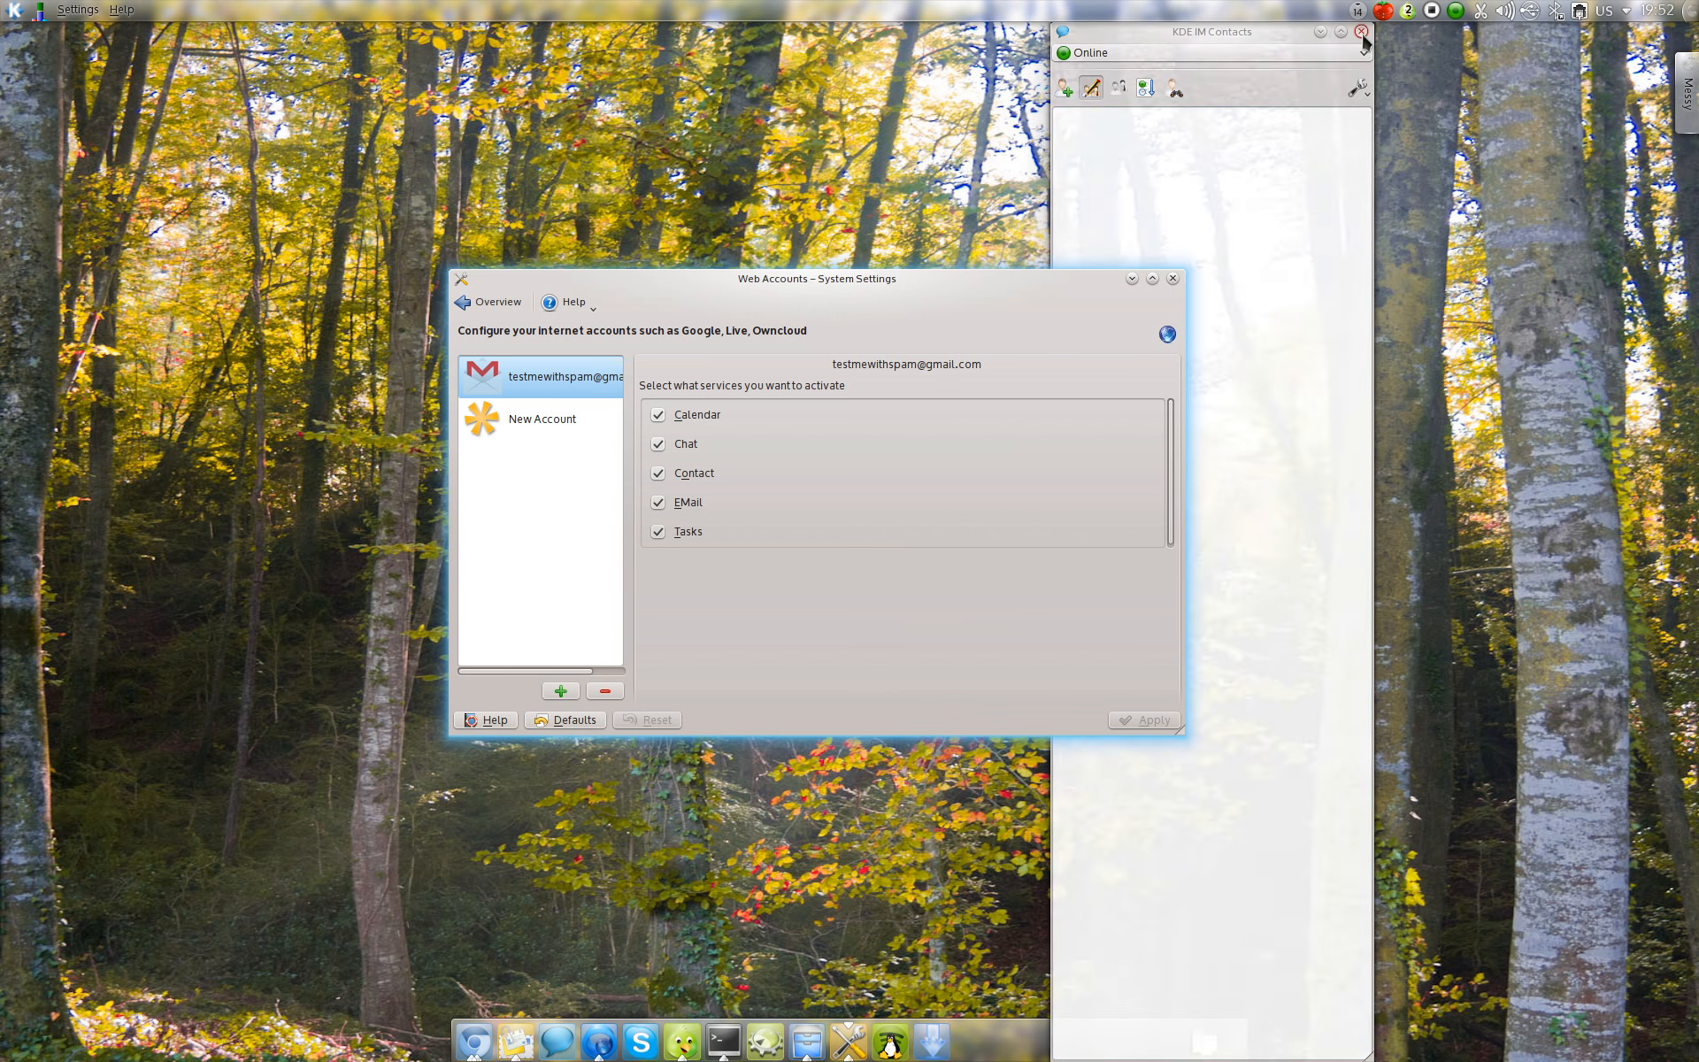
{"action": "left_click", "coordinate": [492, 303]}
{"action": "left_click", "coordinate": [896, 620]}
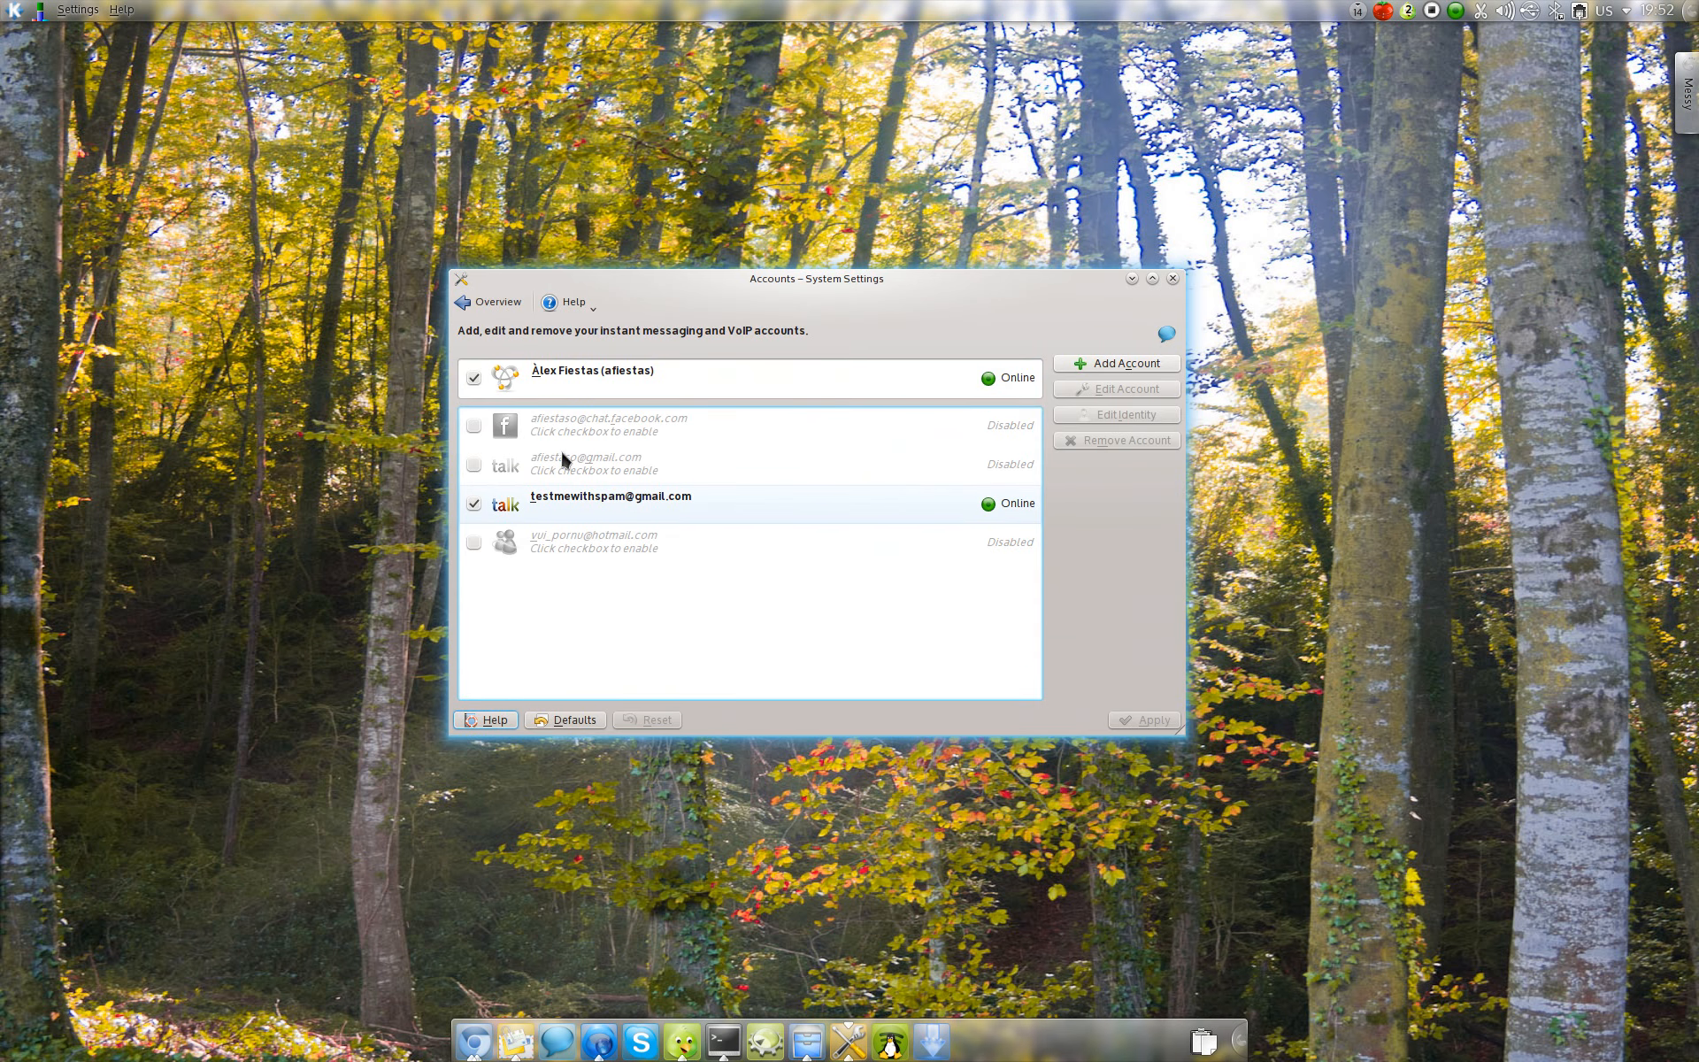
{"action": "left_click", "coordinate": [493, 305]}
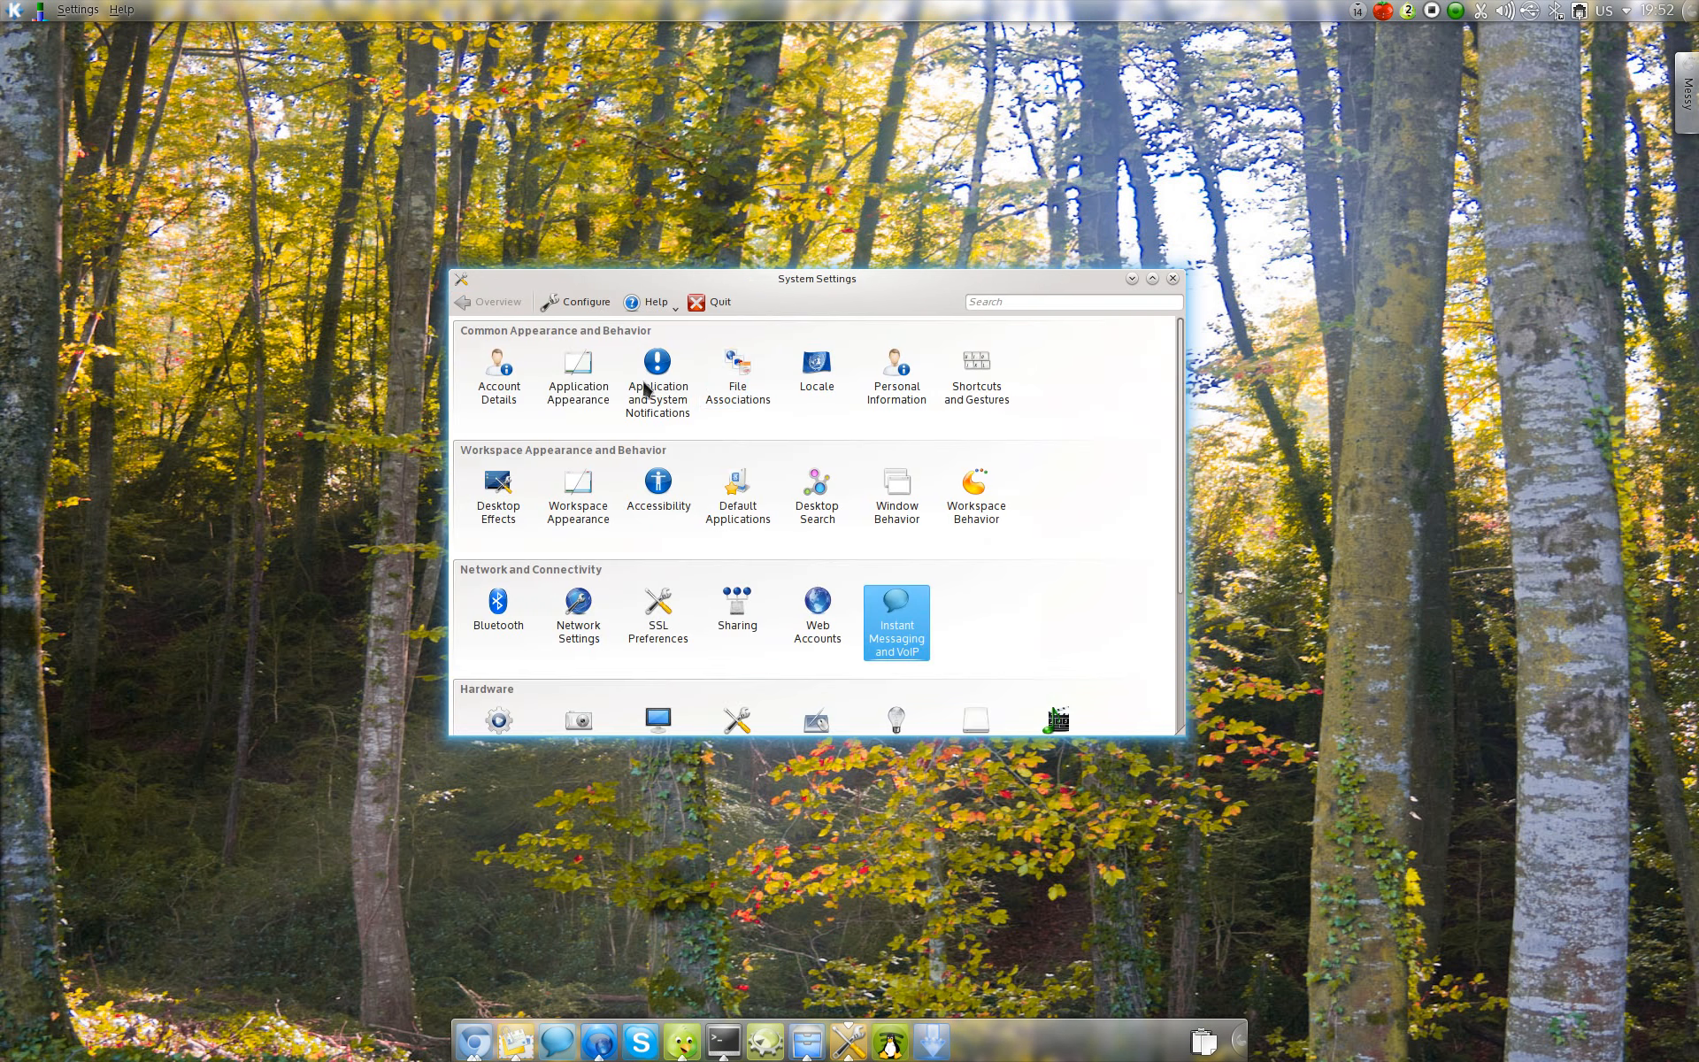
Step: Start adding a Facebook account in Web Accounts and submit its email address and password
{"action": "left_click", "coordinate": [823, 606]}
{"action": "left_click", "coordinate": [560, 690]}
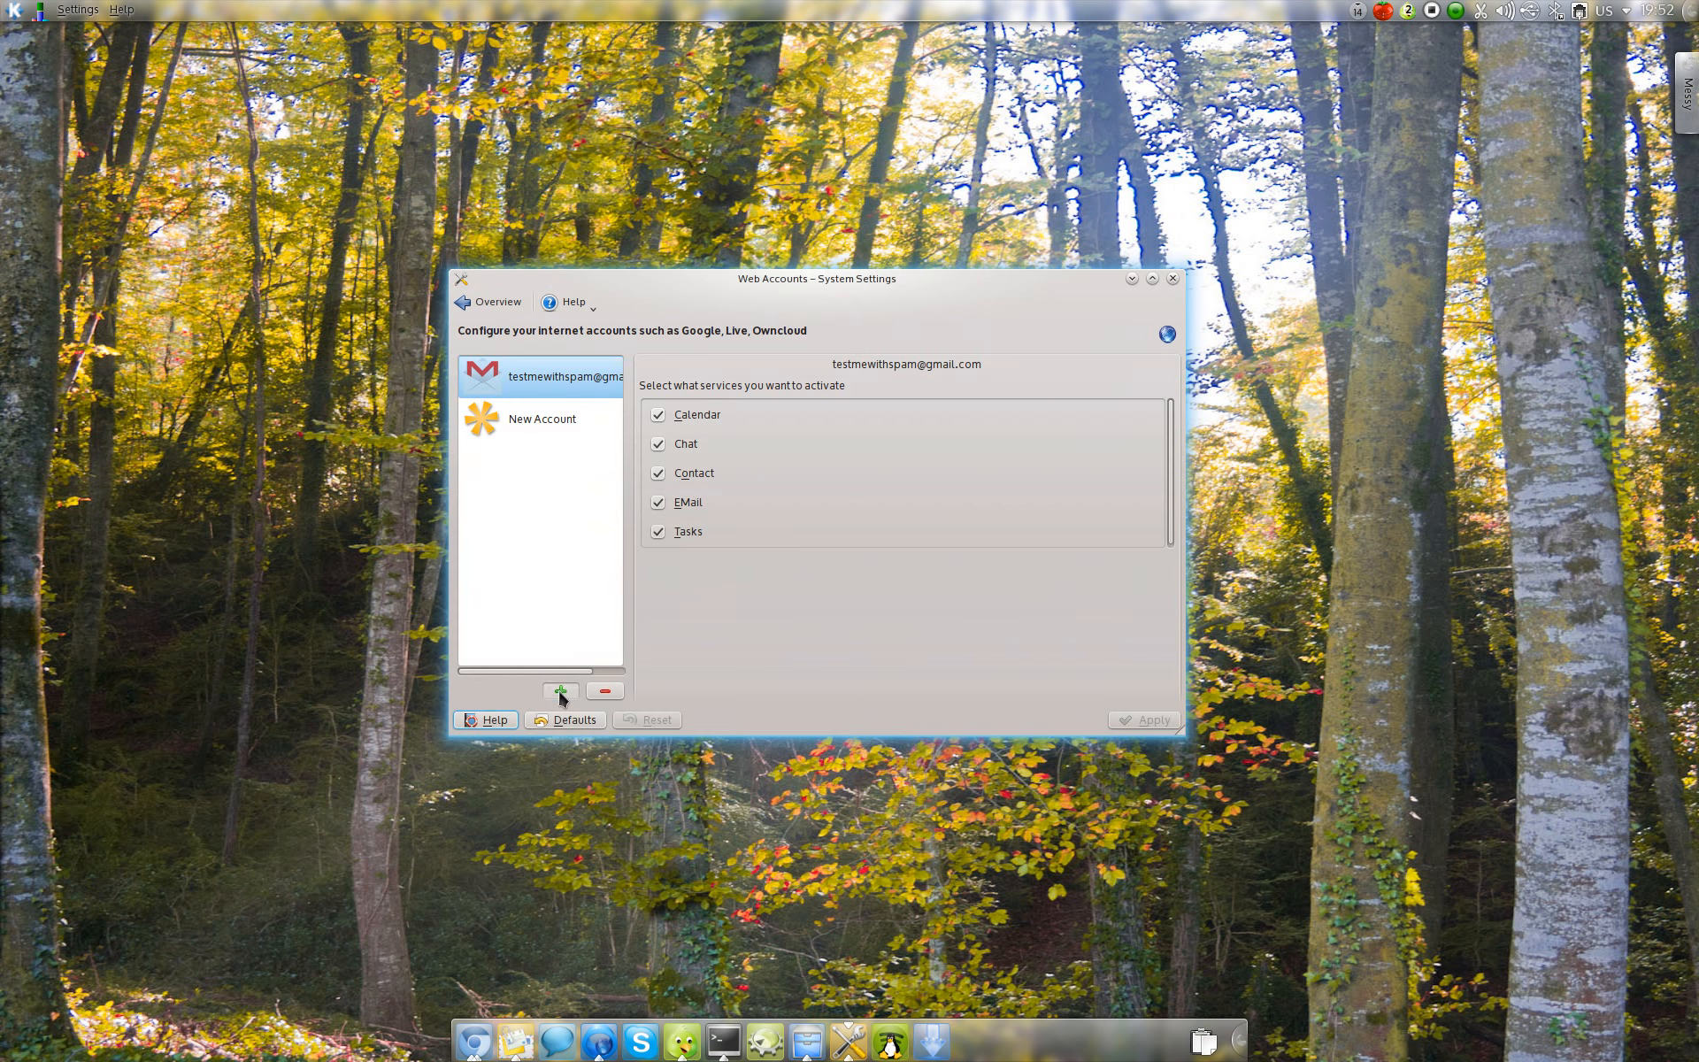
{"action": "left_click", "coordinate": [940, 451]}
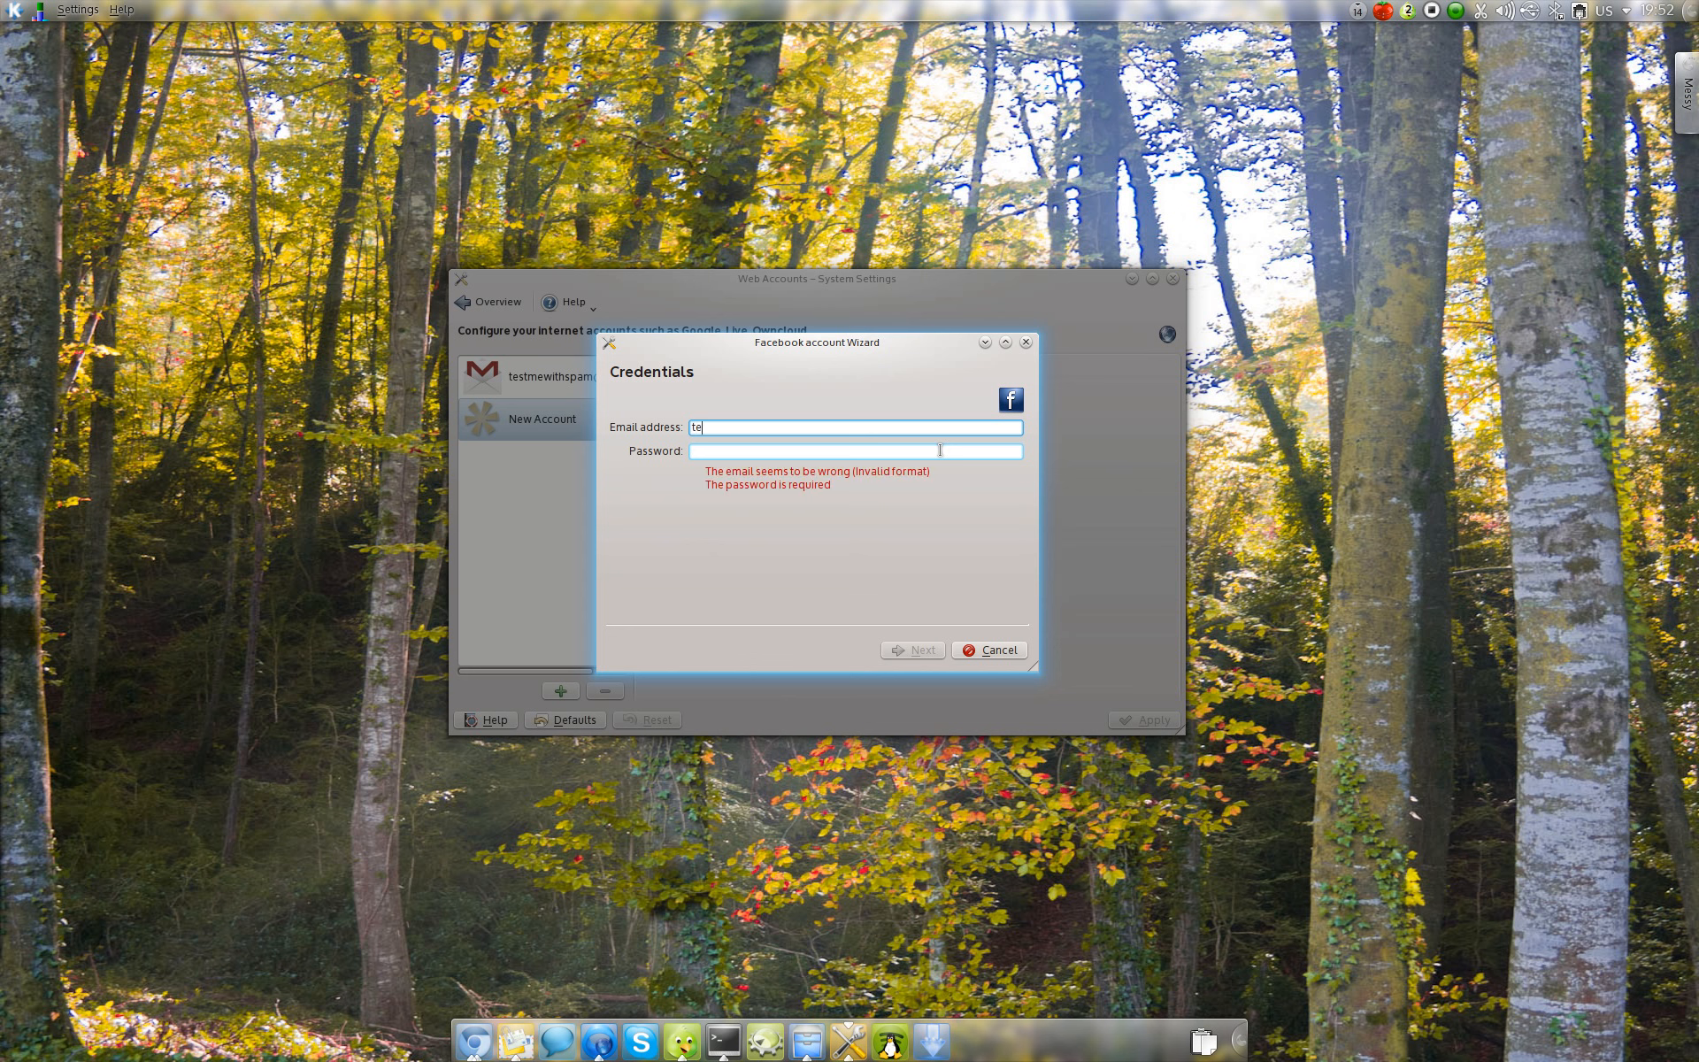
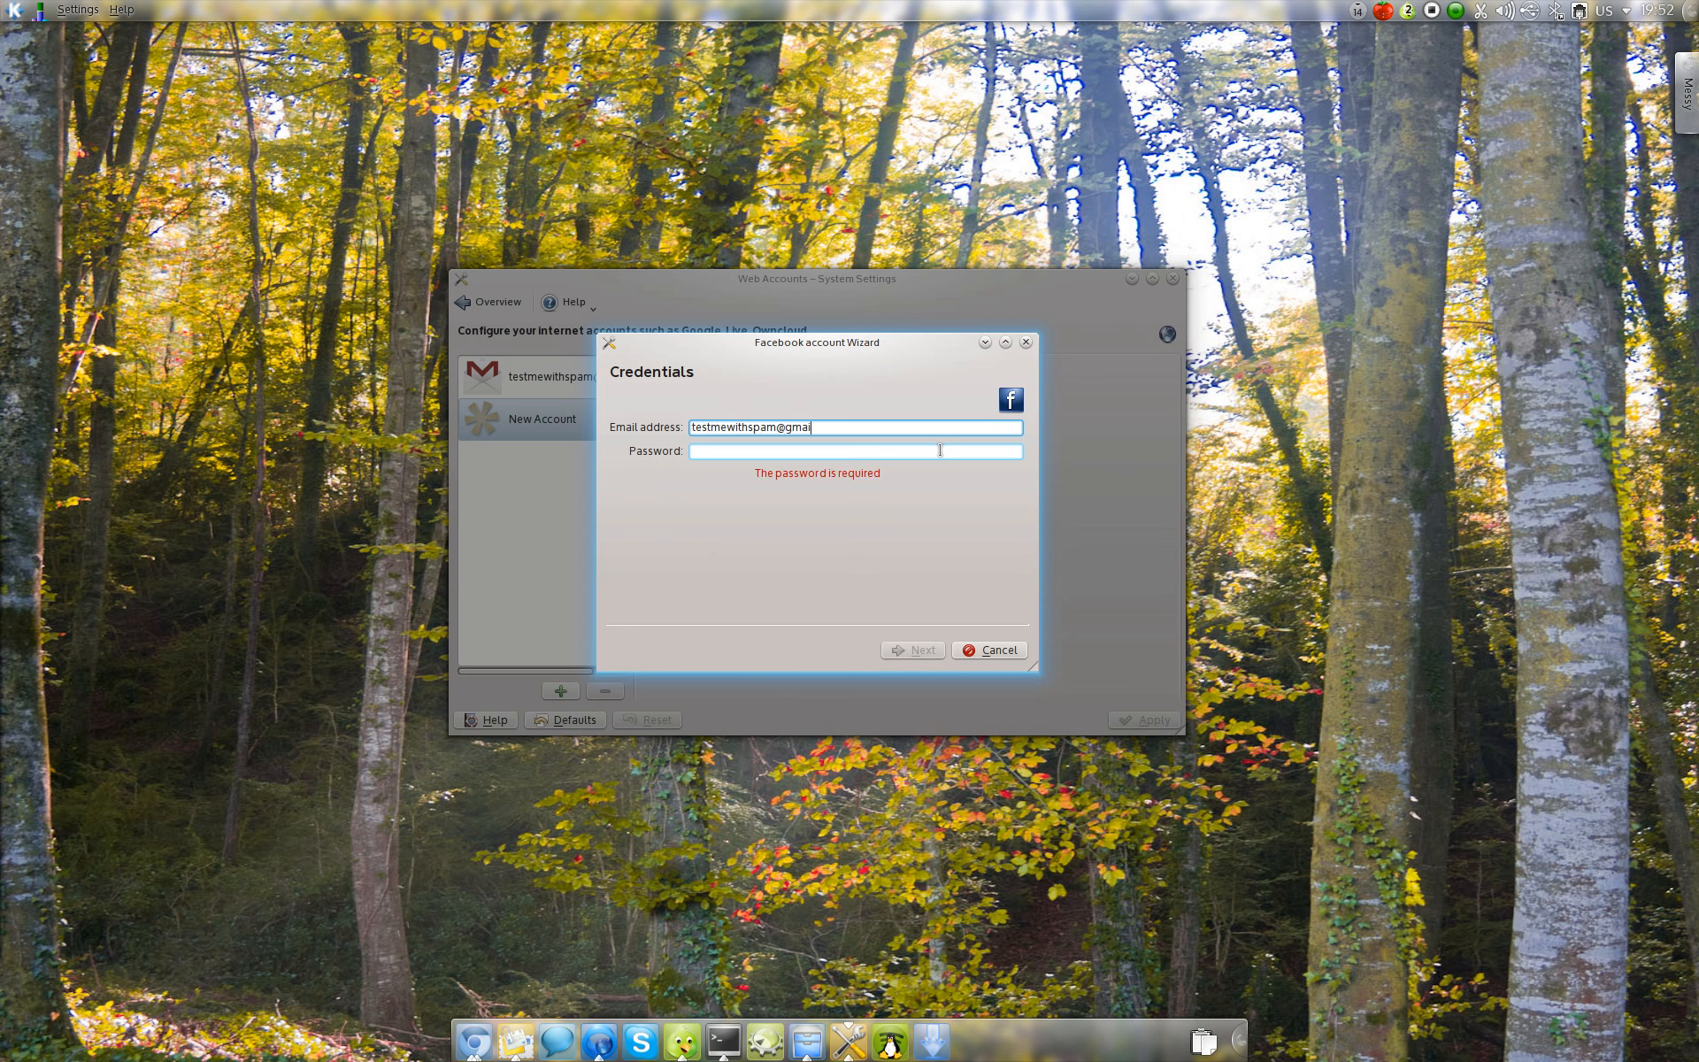
{"action": "key", "text": "Tab"}
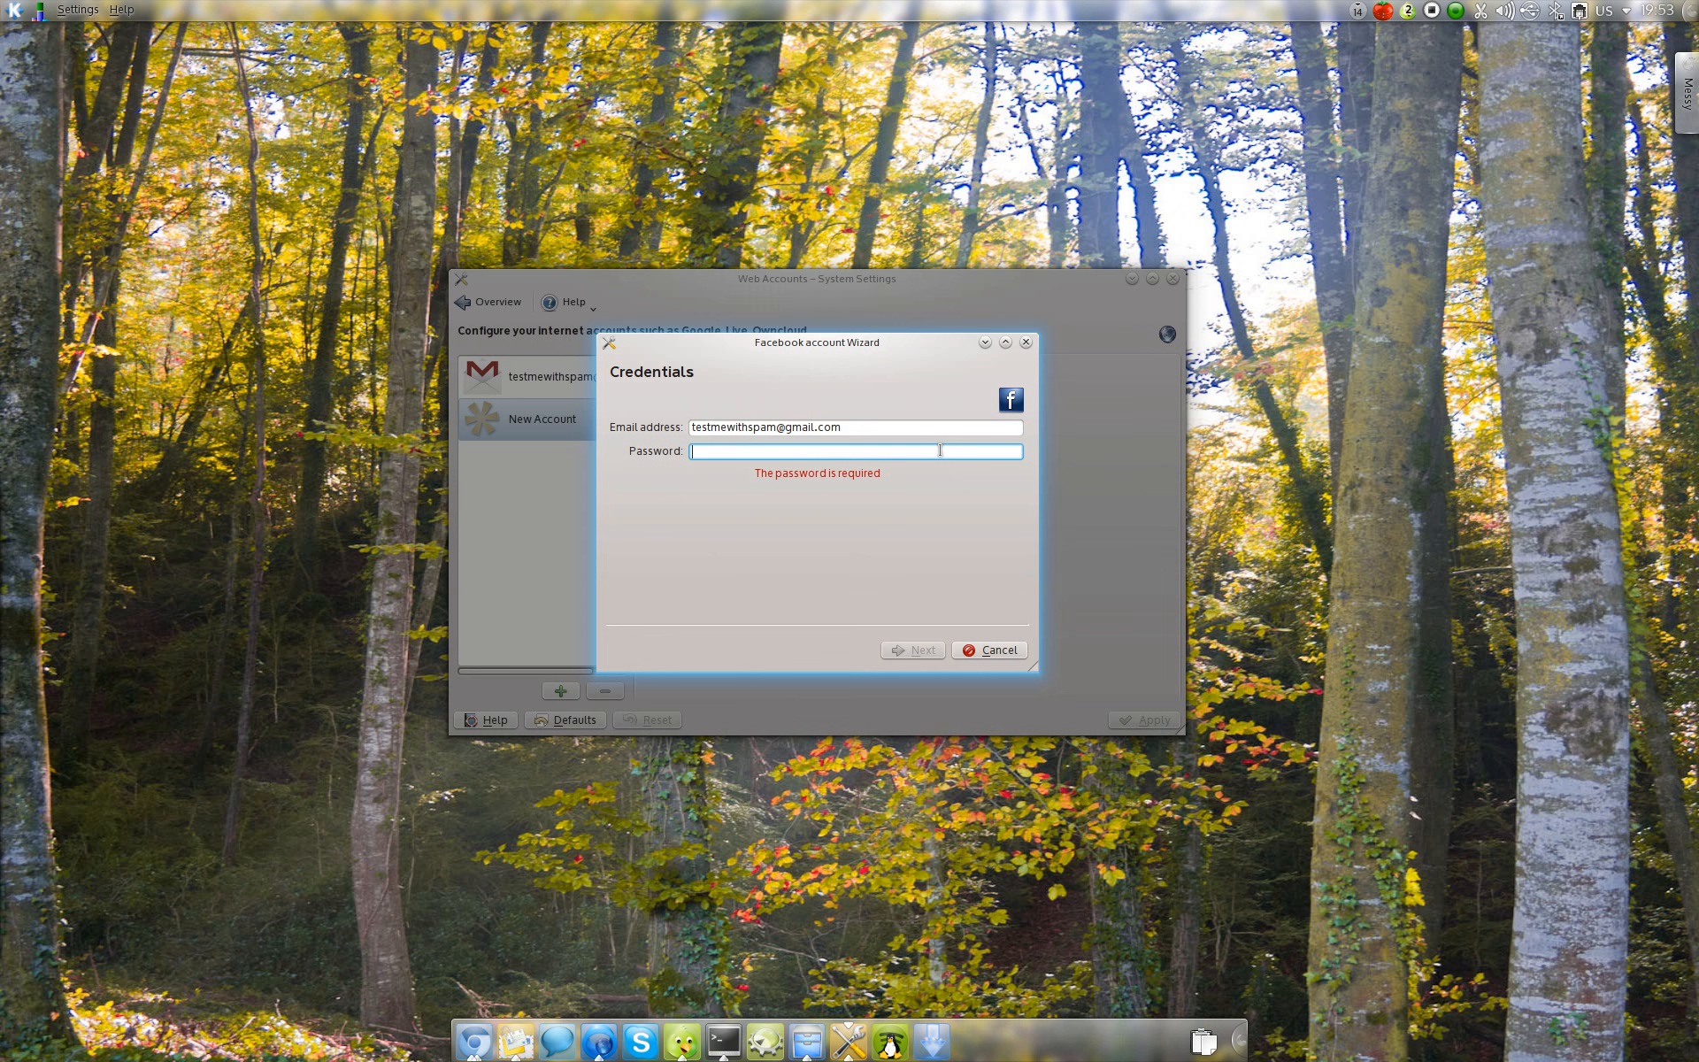
{"action": "type", "text": "********"}
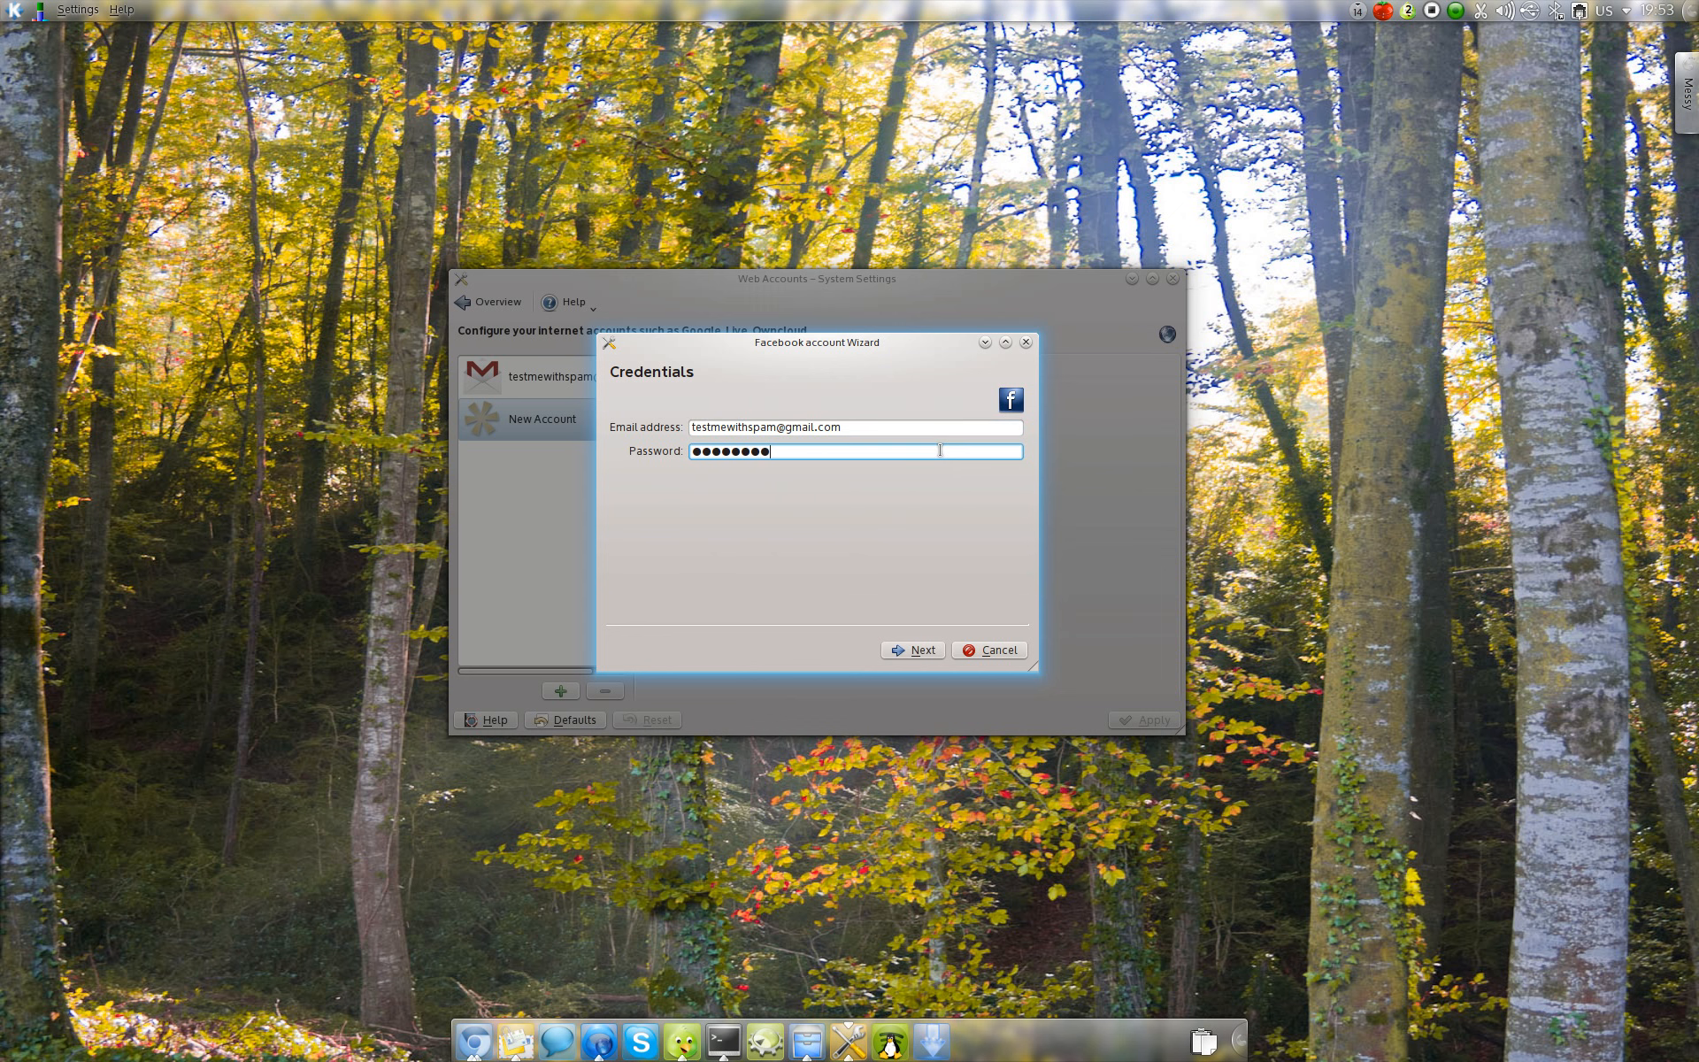
{"action": "type", "text": "**"}
{"action": "key", "text": "Return"}
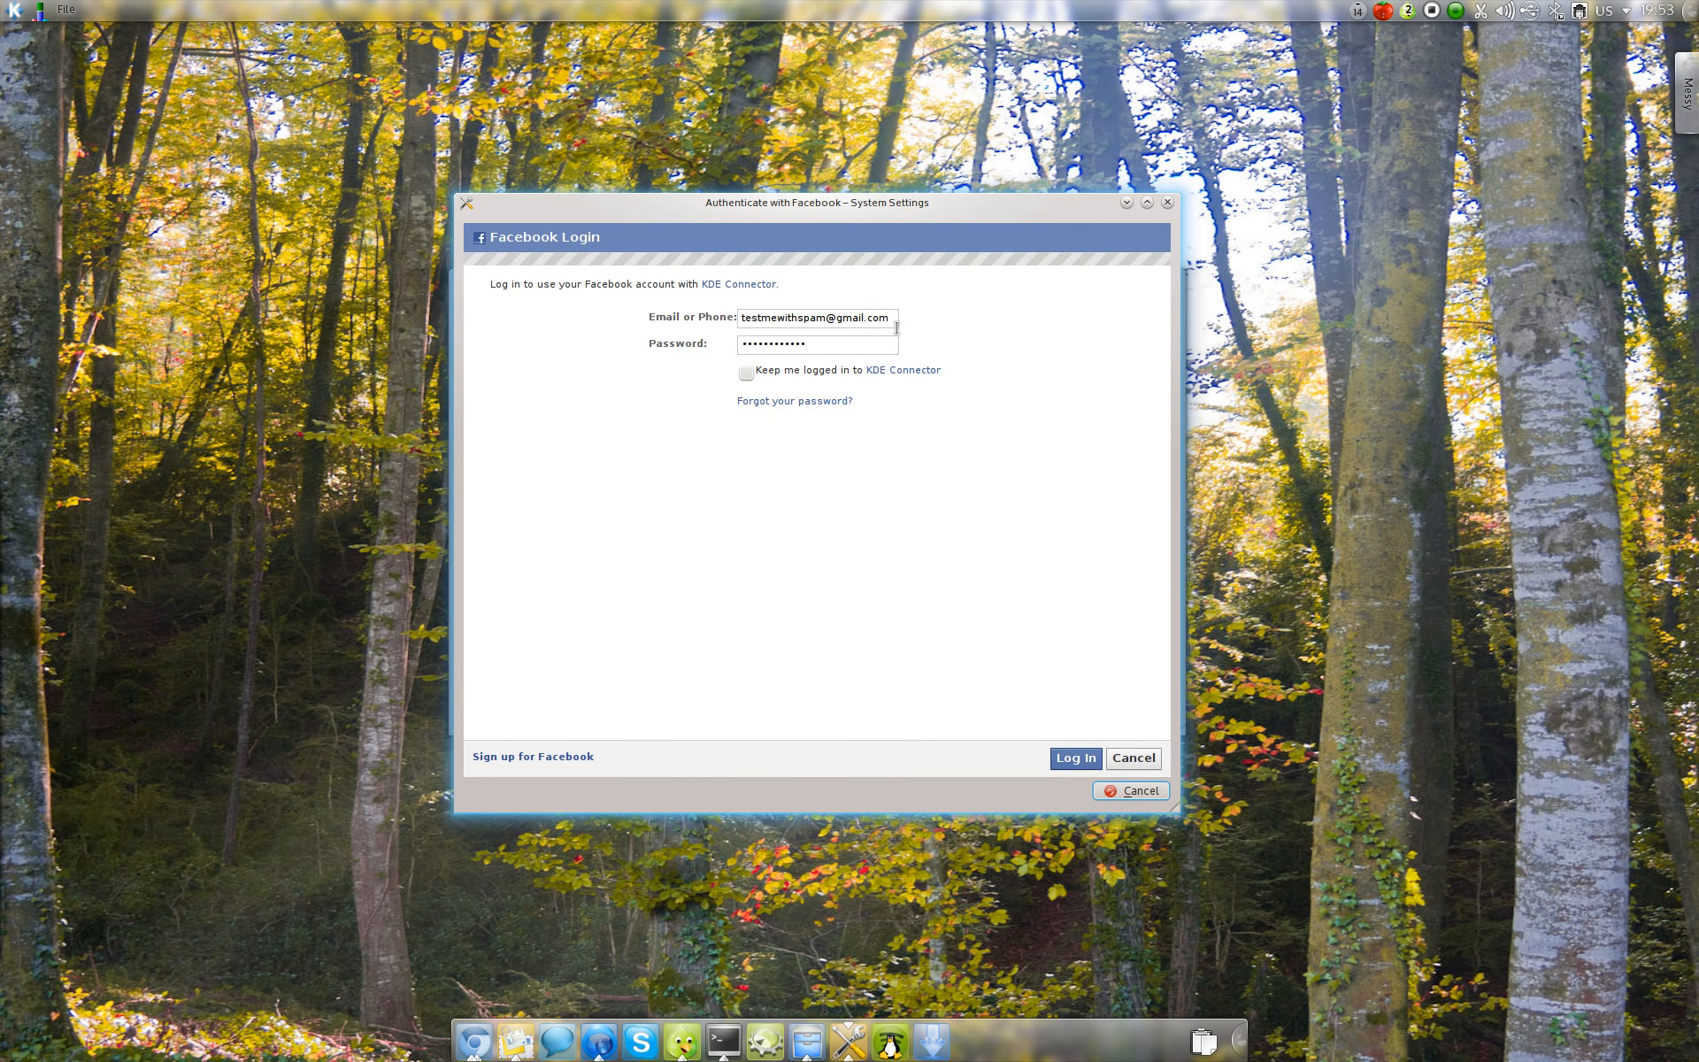
Step: Log in to Facebook for KDE Connector and finish the account with Chat and Contacts and Events activated
{"action": "key", "text": "Tab"}
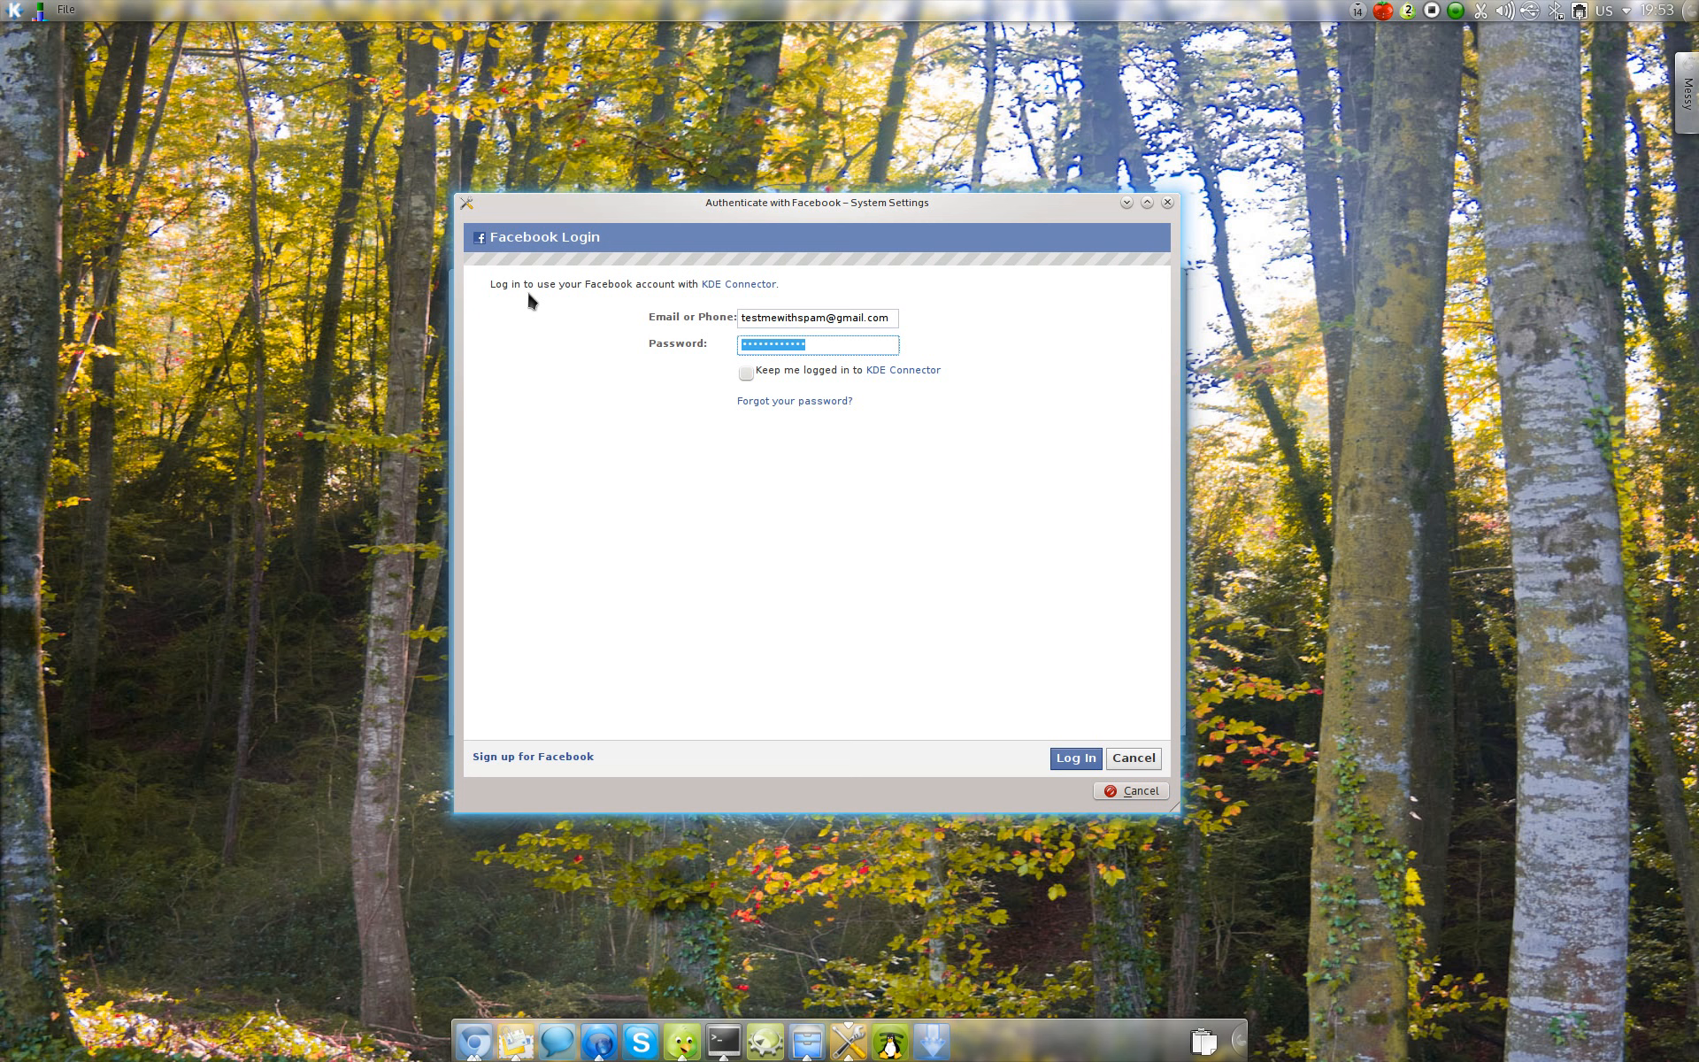
{"action": "key", "text": "Return"}
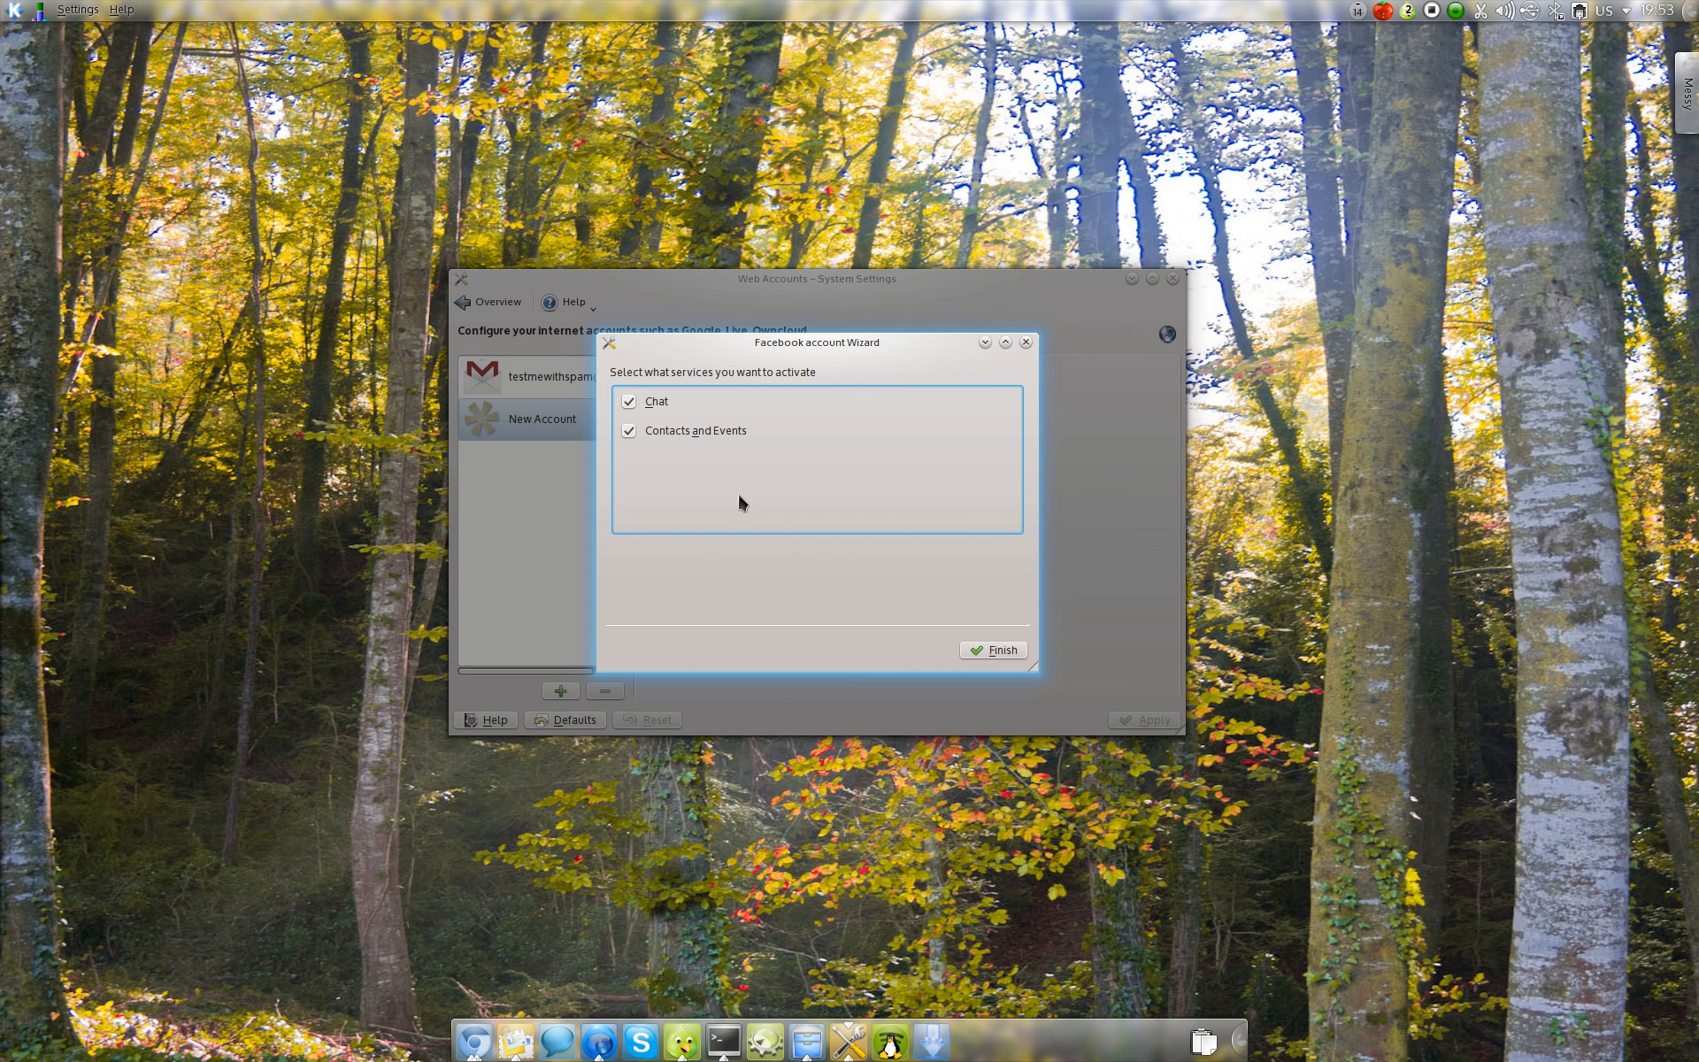
{"action": "left_click", "coordinate": [995, 639]}
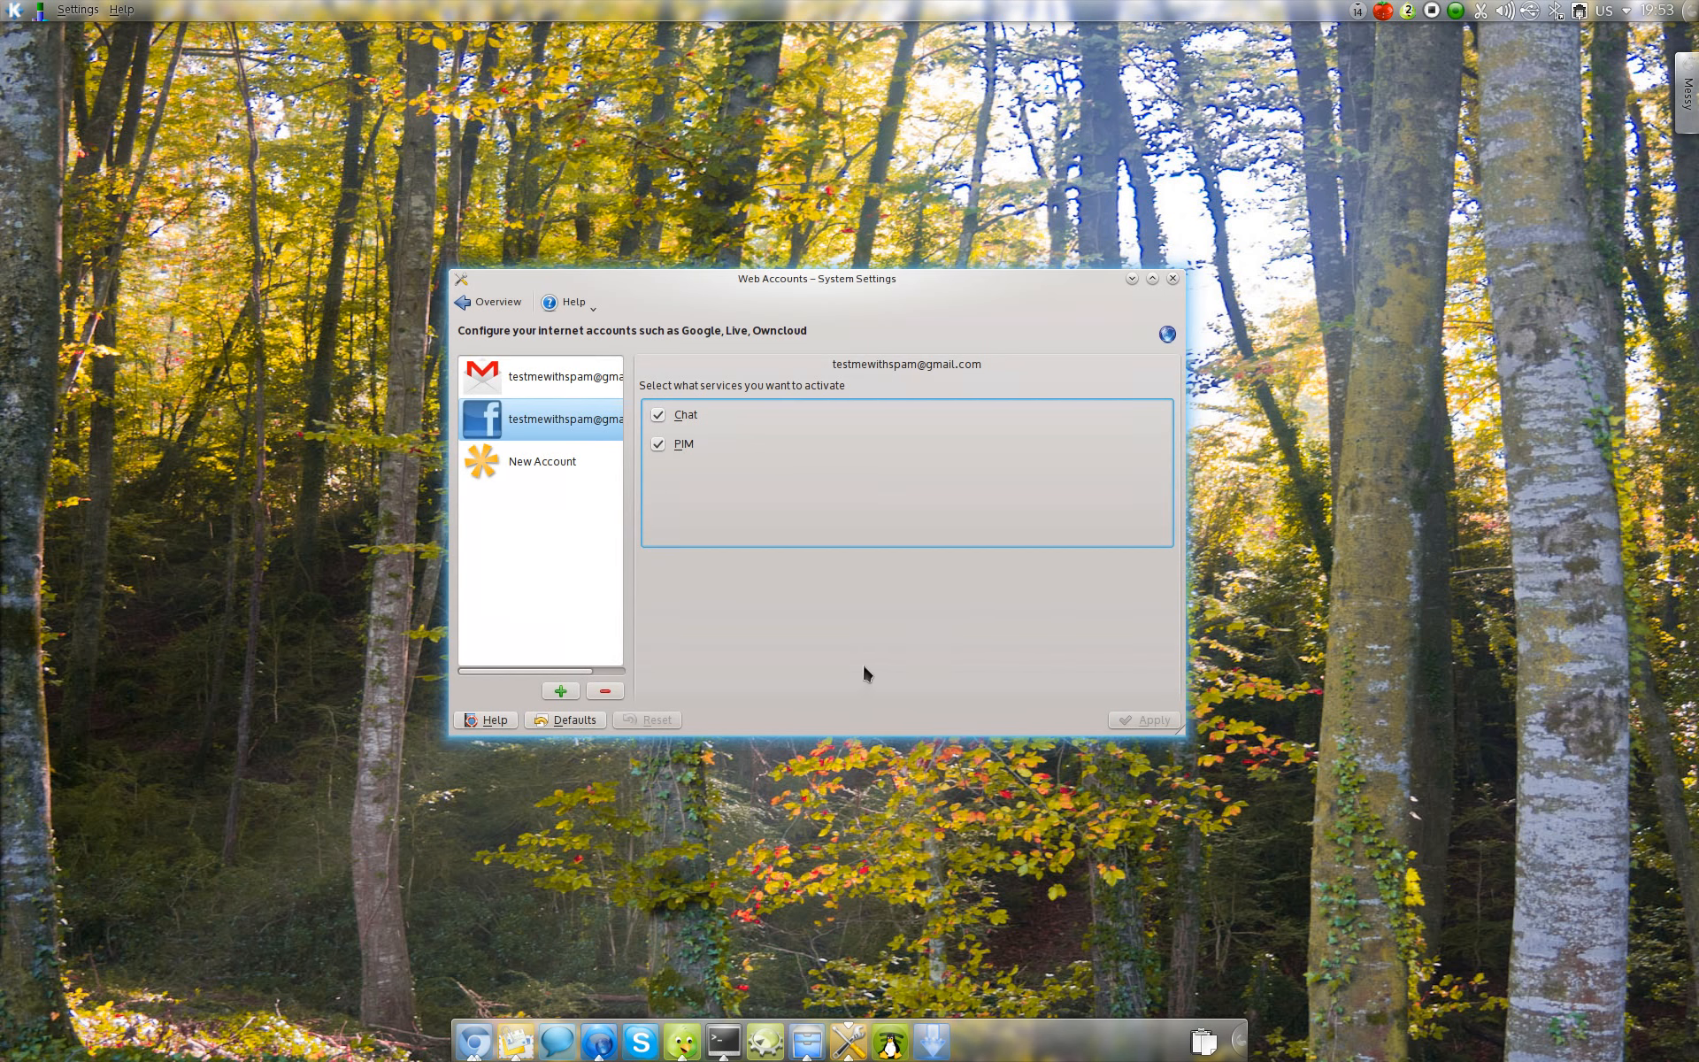
Step: Check the instant messaging contact list and the Instant Messaging and VoIP accounts for the Facebook chat account, then return to Web Accounts
{"action": "left_click", "coordinate": [577, 1045]}
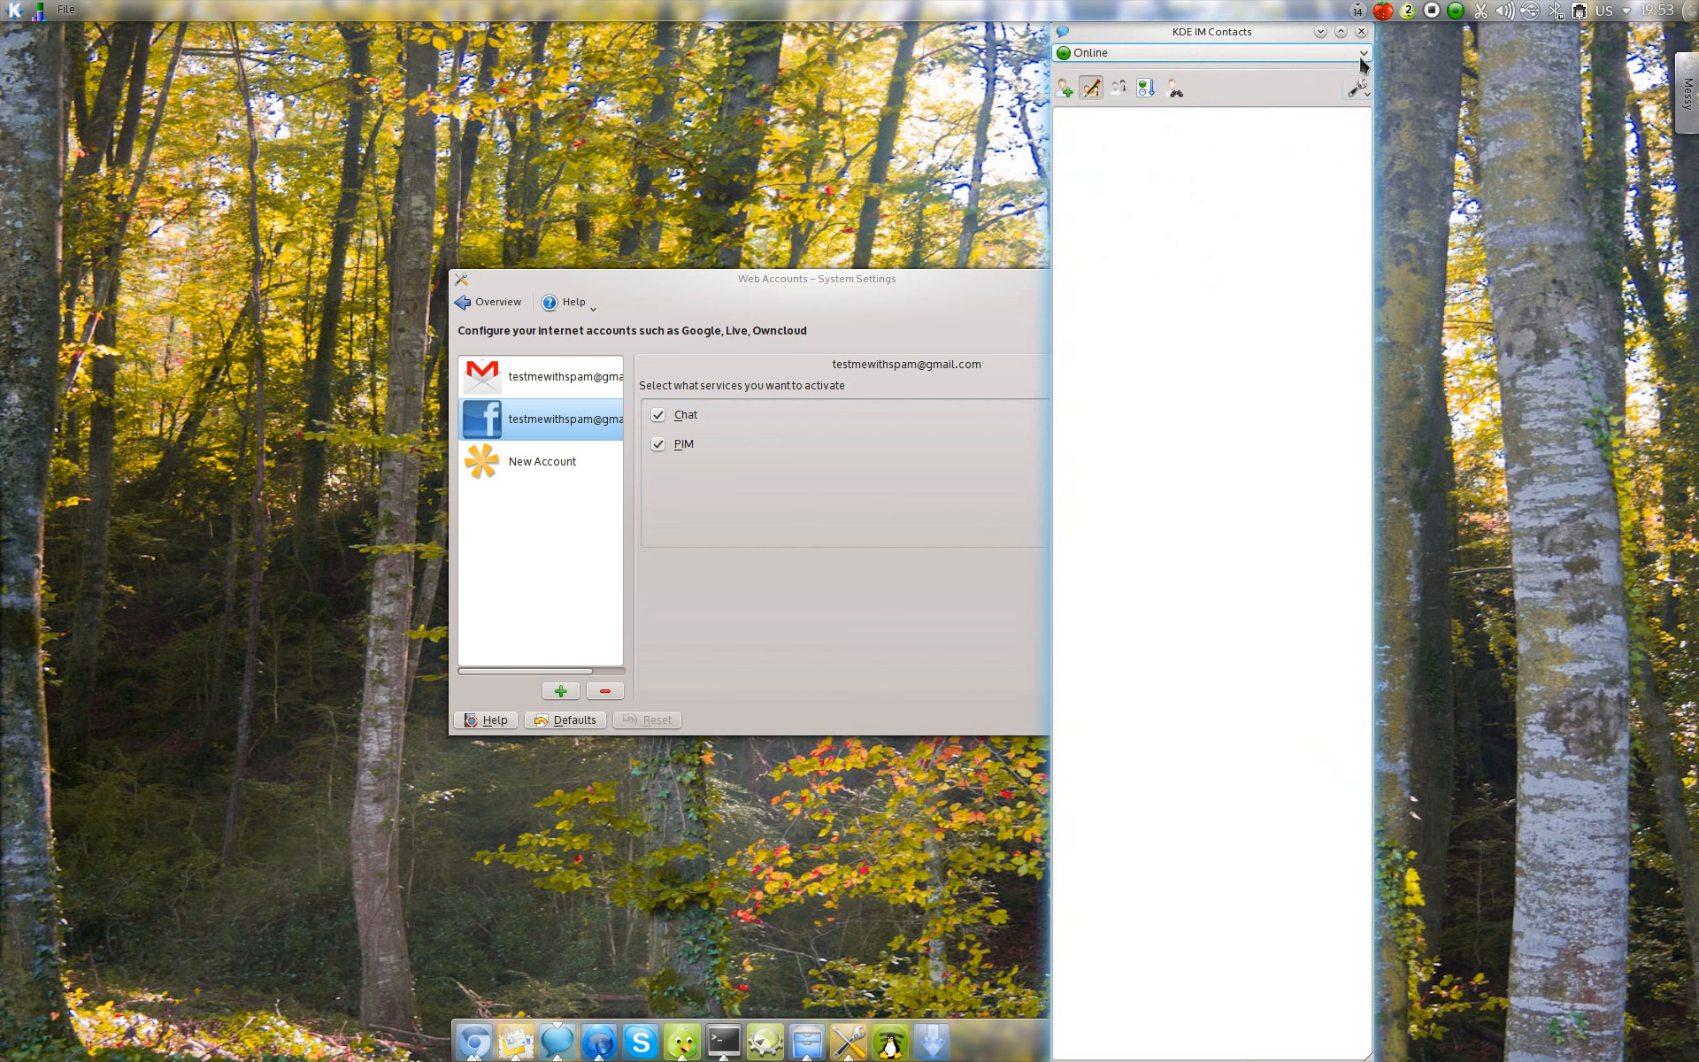
{"action": "left_click", "coordinate": [1361, 31]}
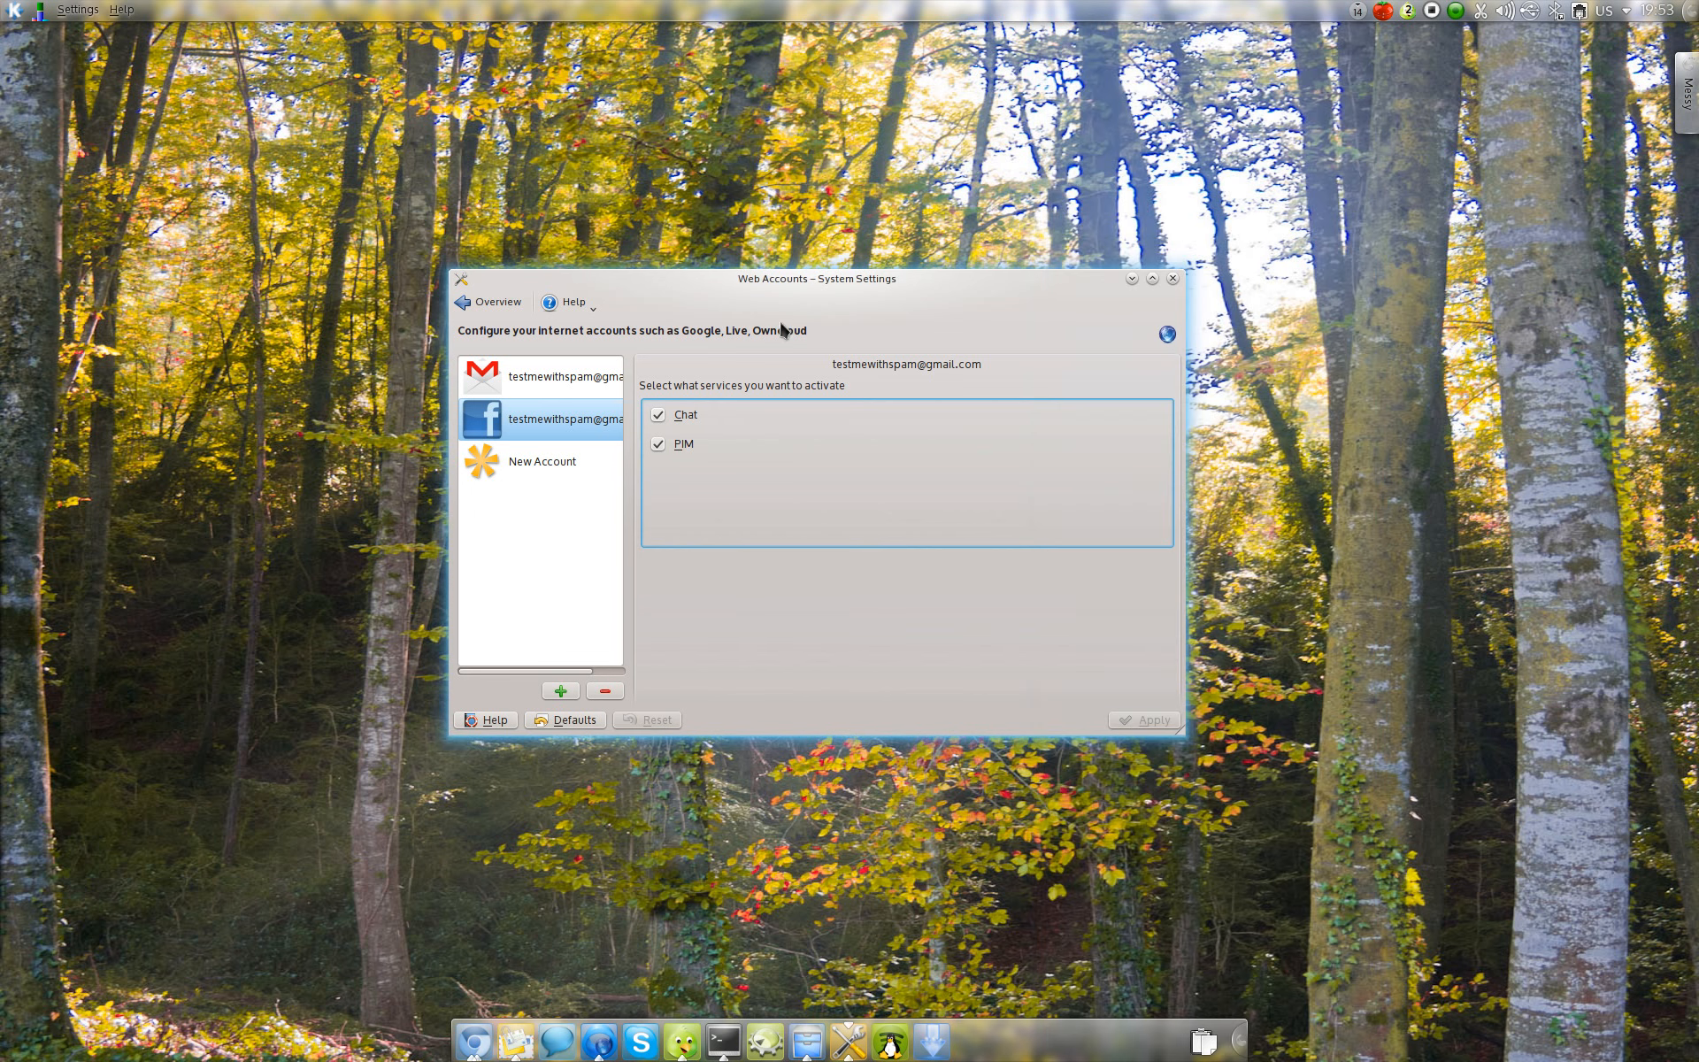
{"action": "left_click", "coordinate": [492, 303]}
{"action": "left_click", "coordinate": [897, 611]}
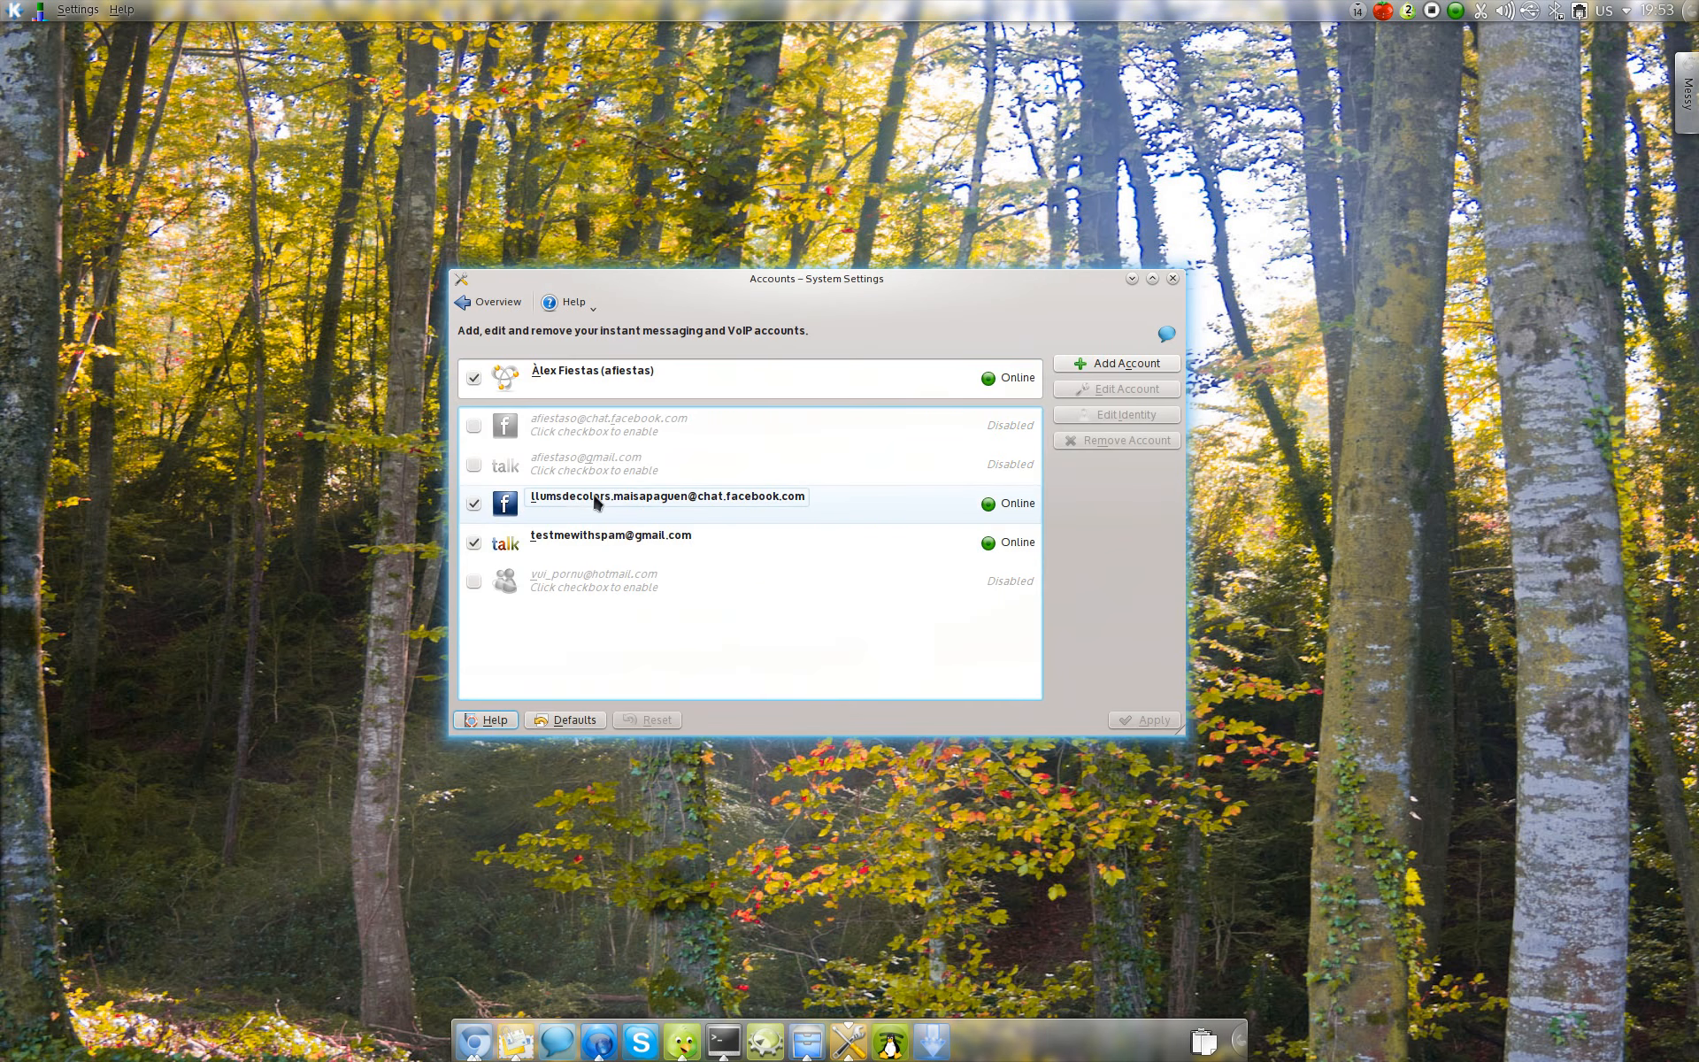
{"action": "left_click", "coordinate": [487, 302]}
{"action": "left_click", "coordinate": [819, 622]}
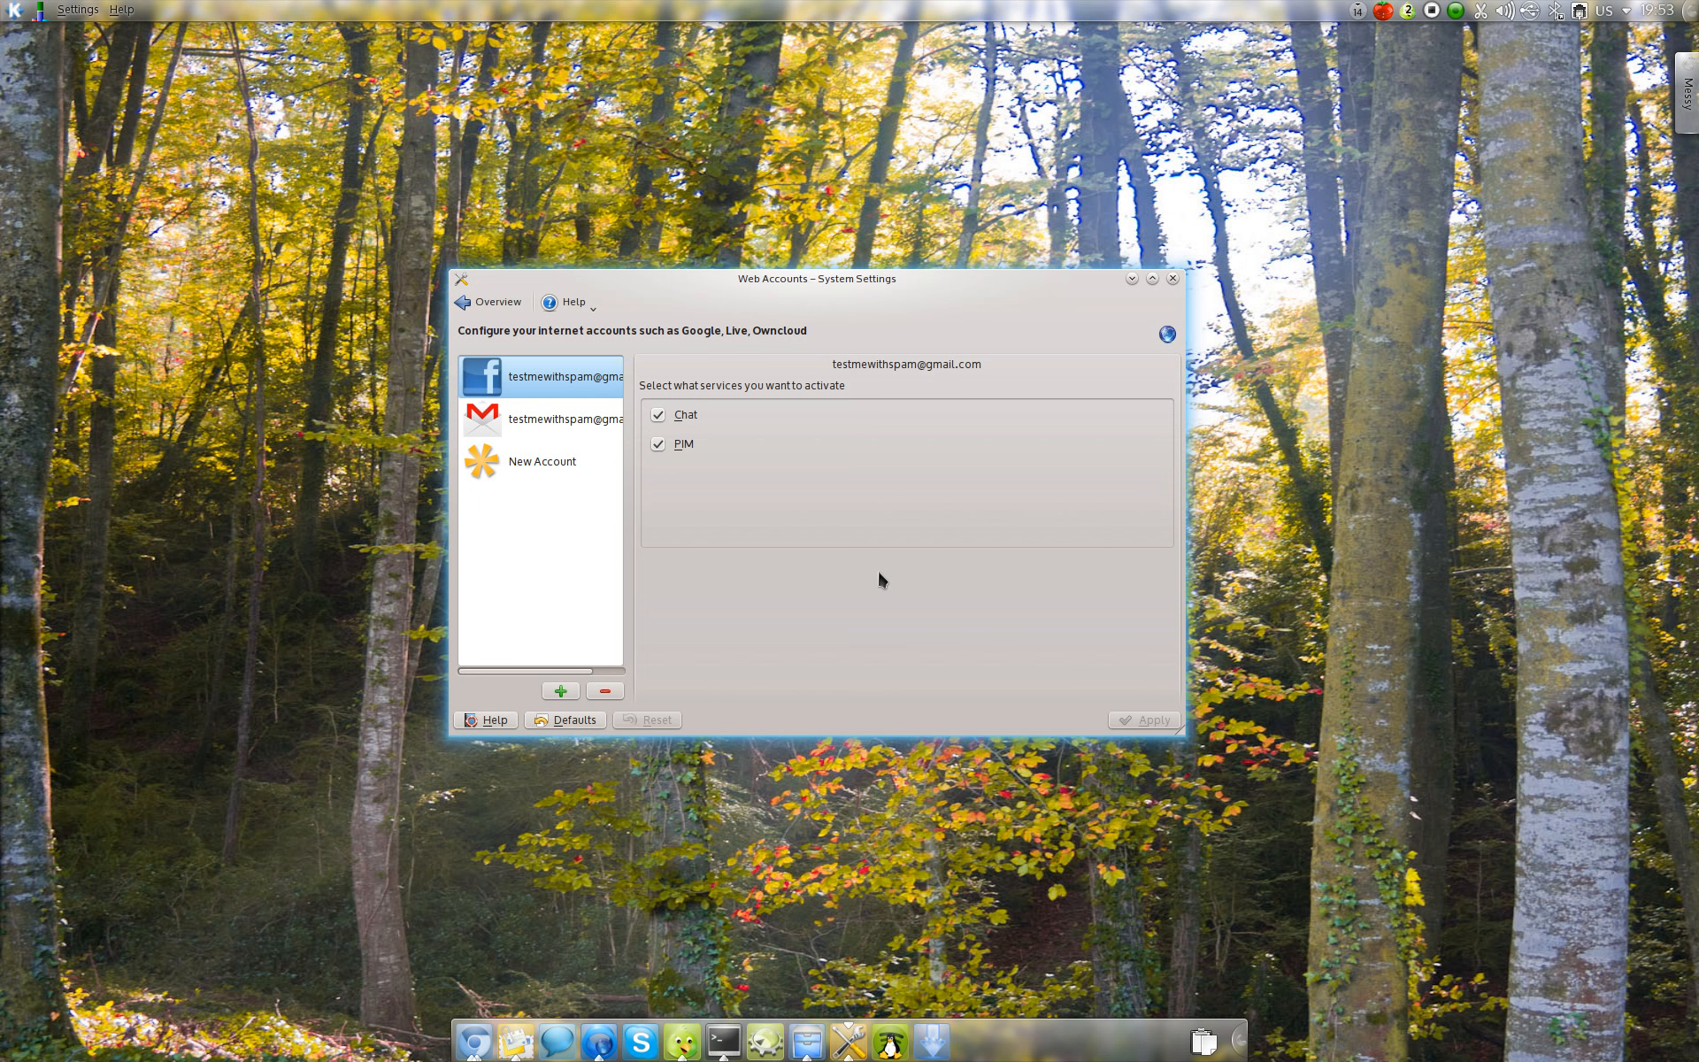
Step: Reopen Web Accounts and review the supported account types and the services activated for the Google account
{"action": "left_click_drag", "start_coordinate": [808, 649], "coordinate": [768, 636]}
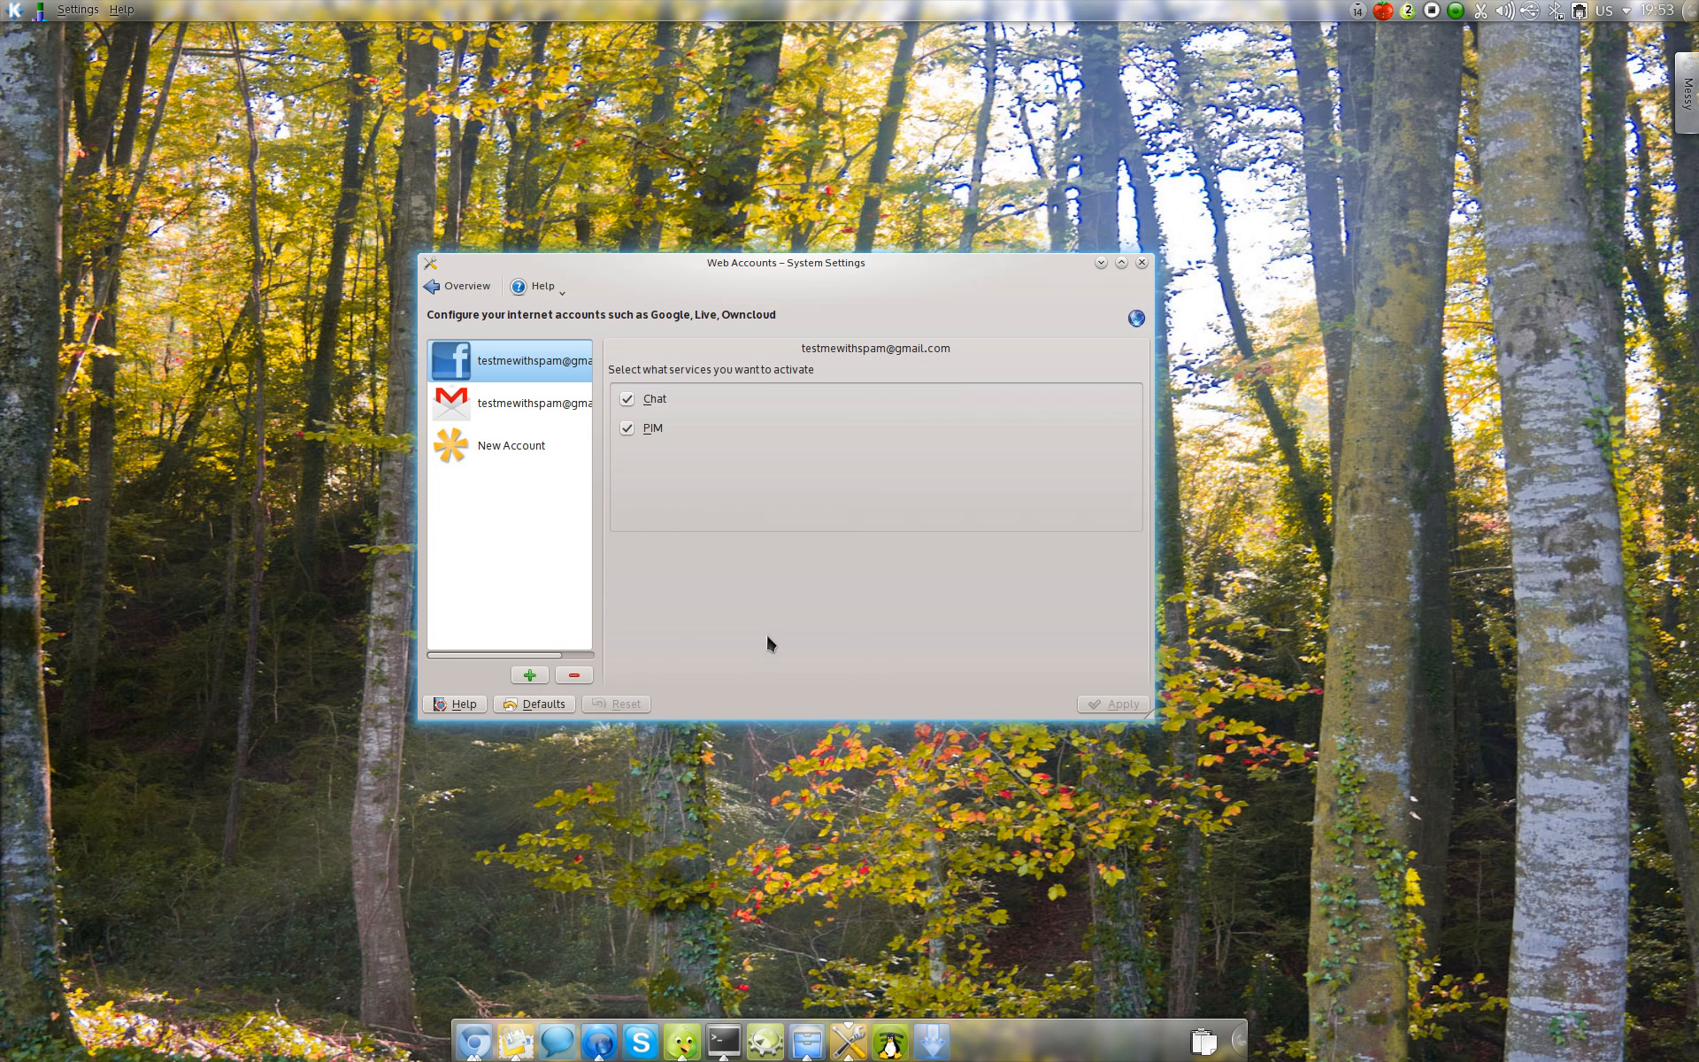
{"action": "left_click", "coordinate": [459, 285]}
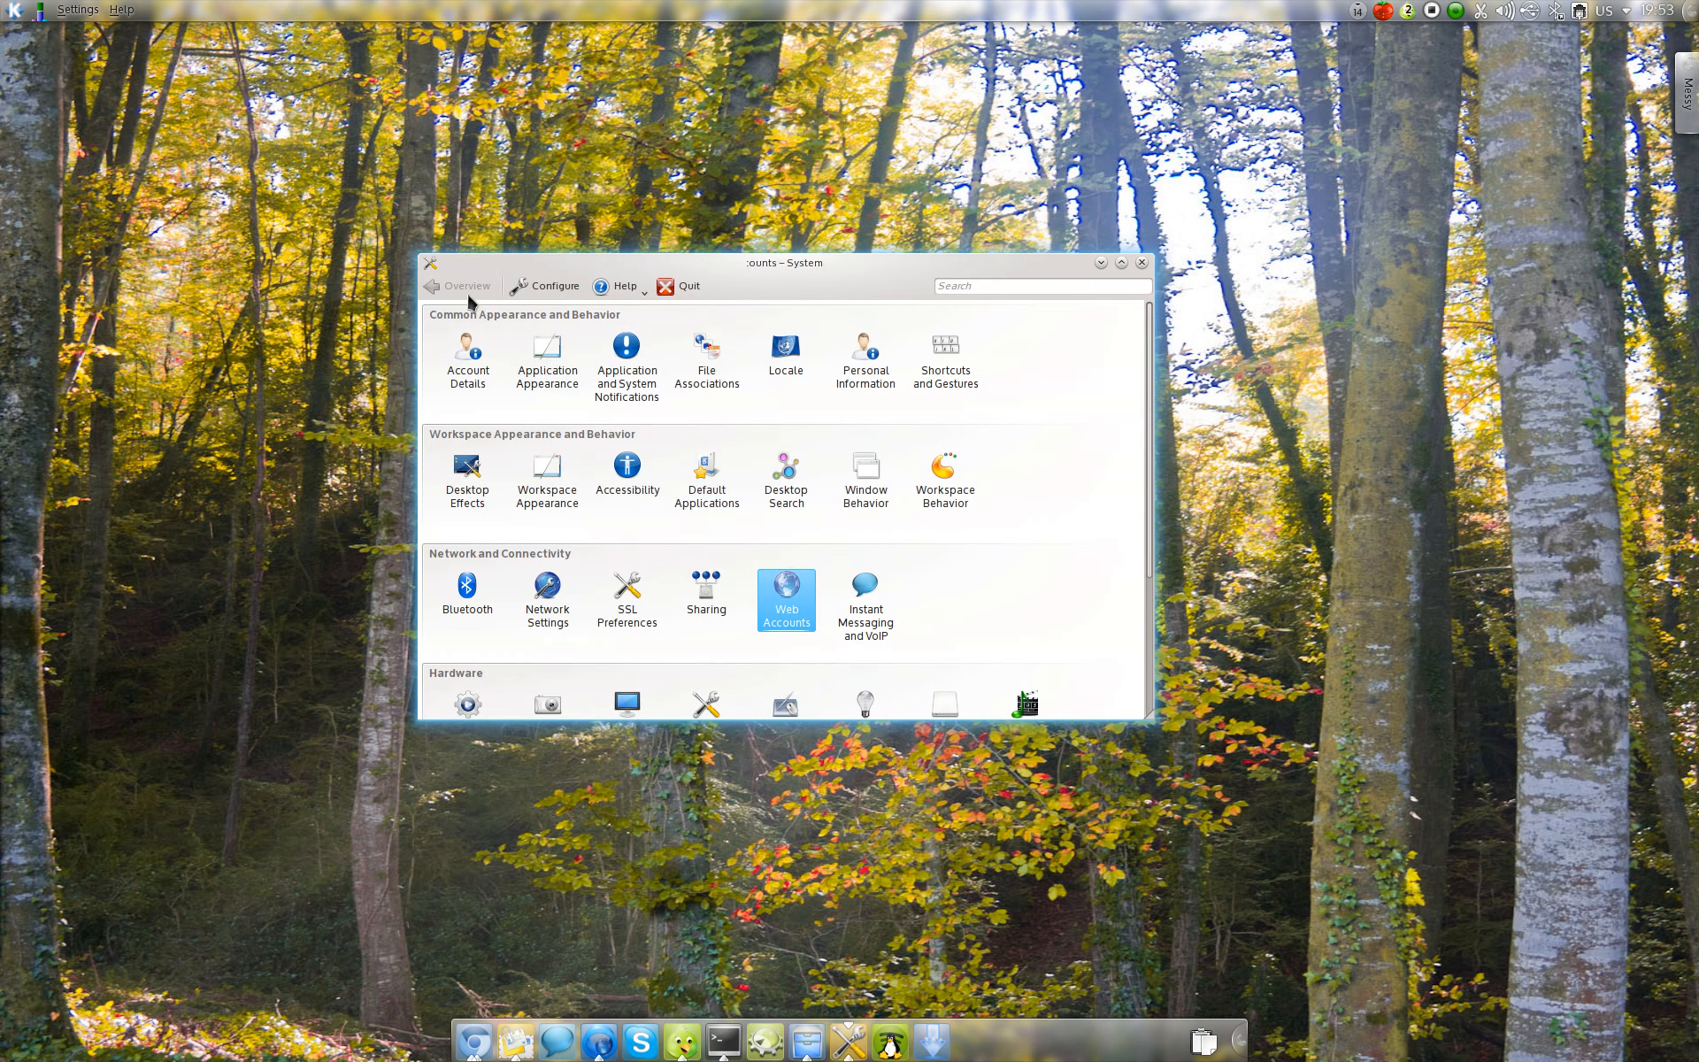
{"action": "left_click", "coordinate": [784, 600]}
{"action": "left_click", "coordinate": [508, 433]}
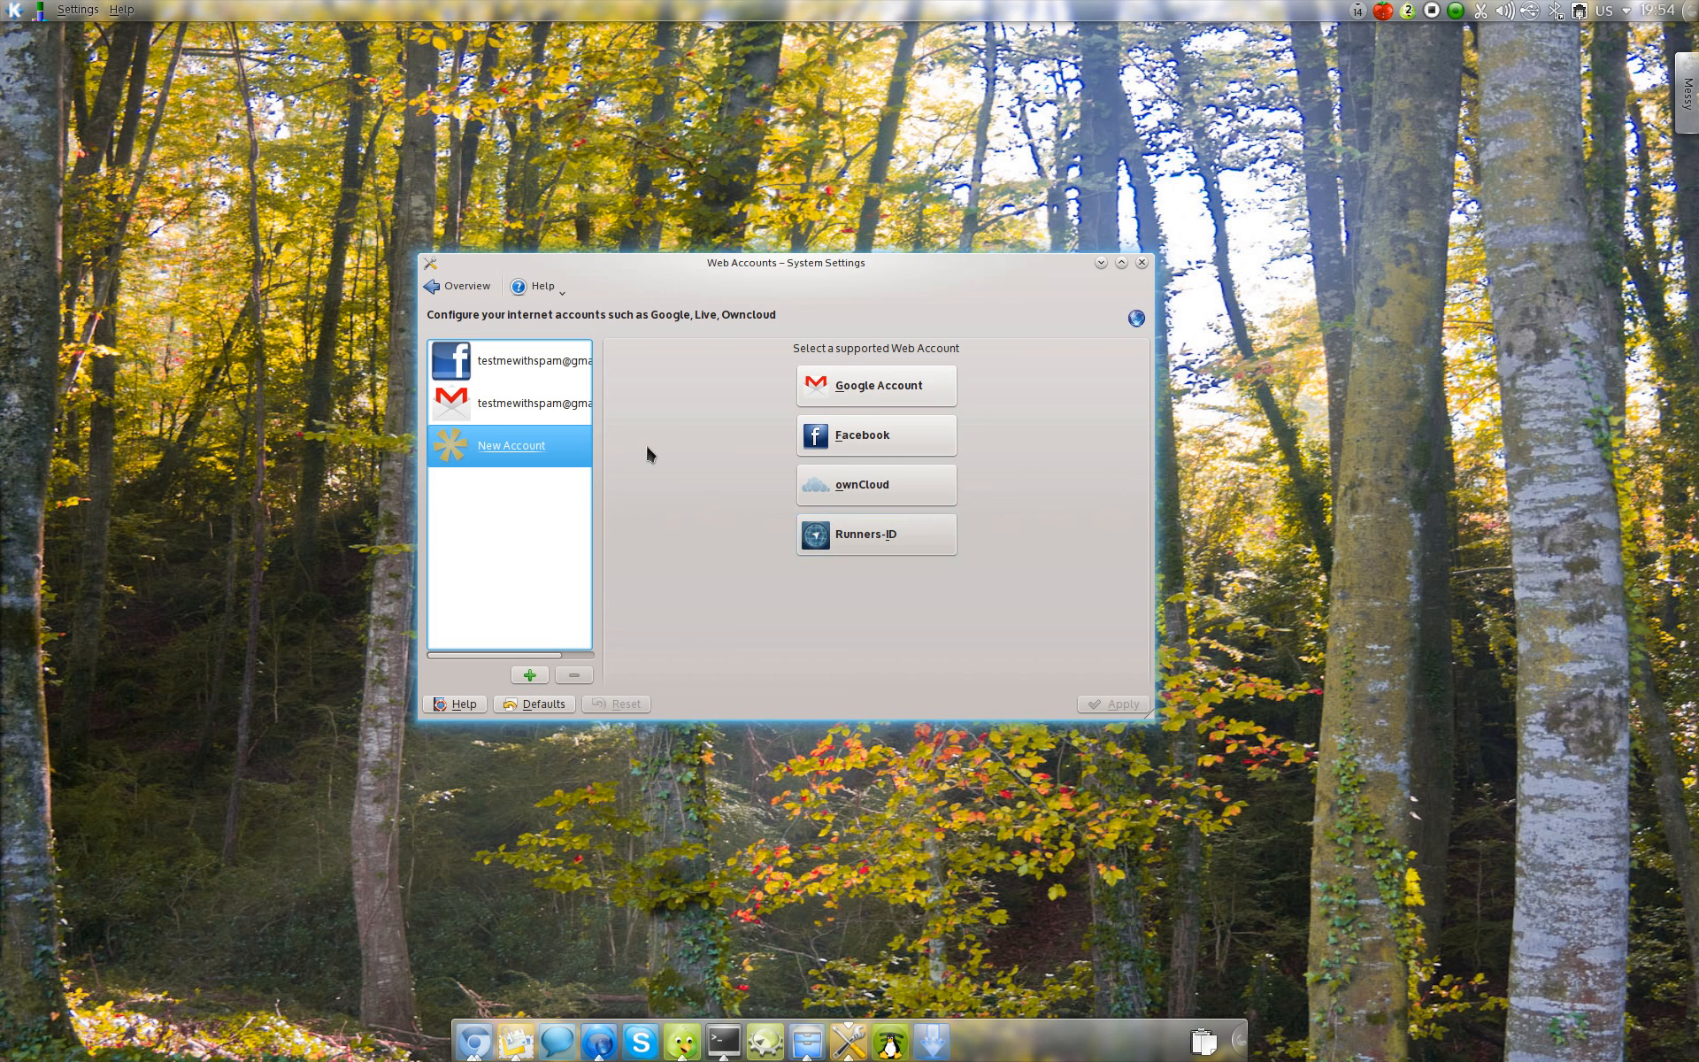
{"action": "left_click", "coordinate": [563, 404]}
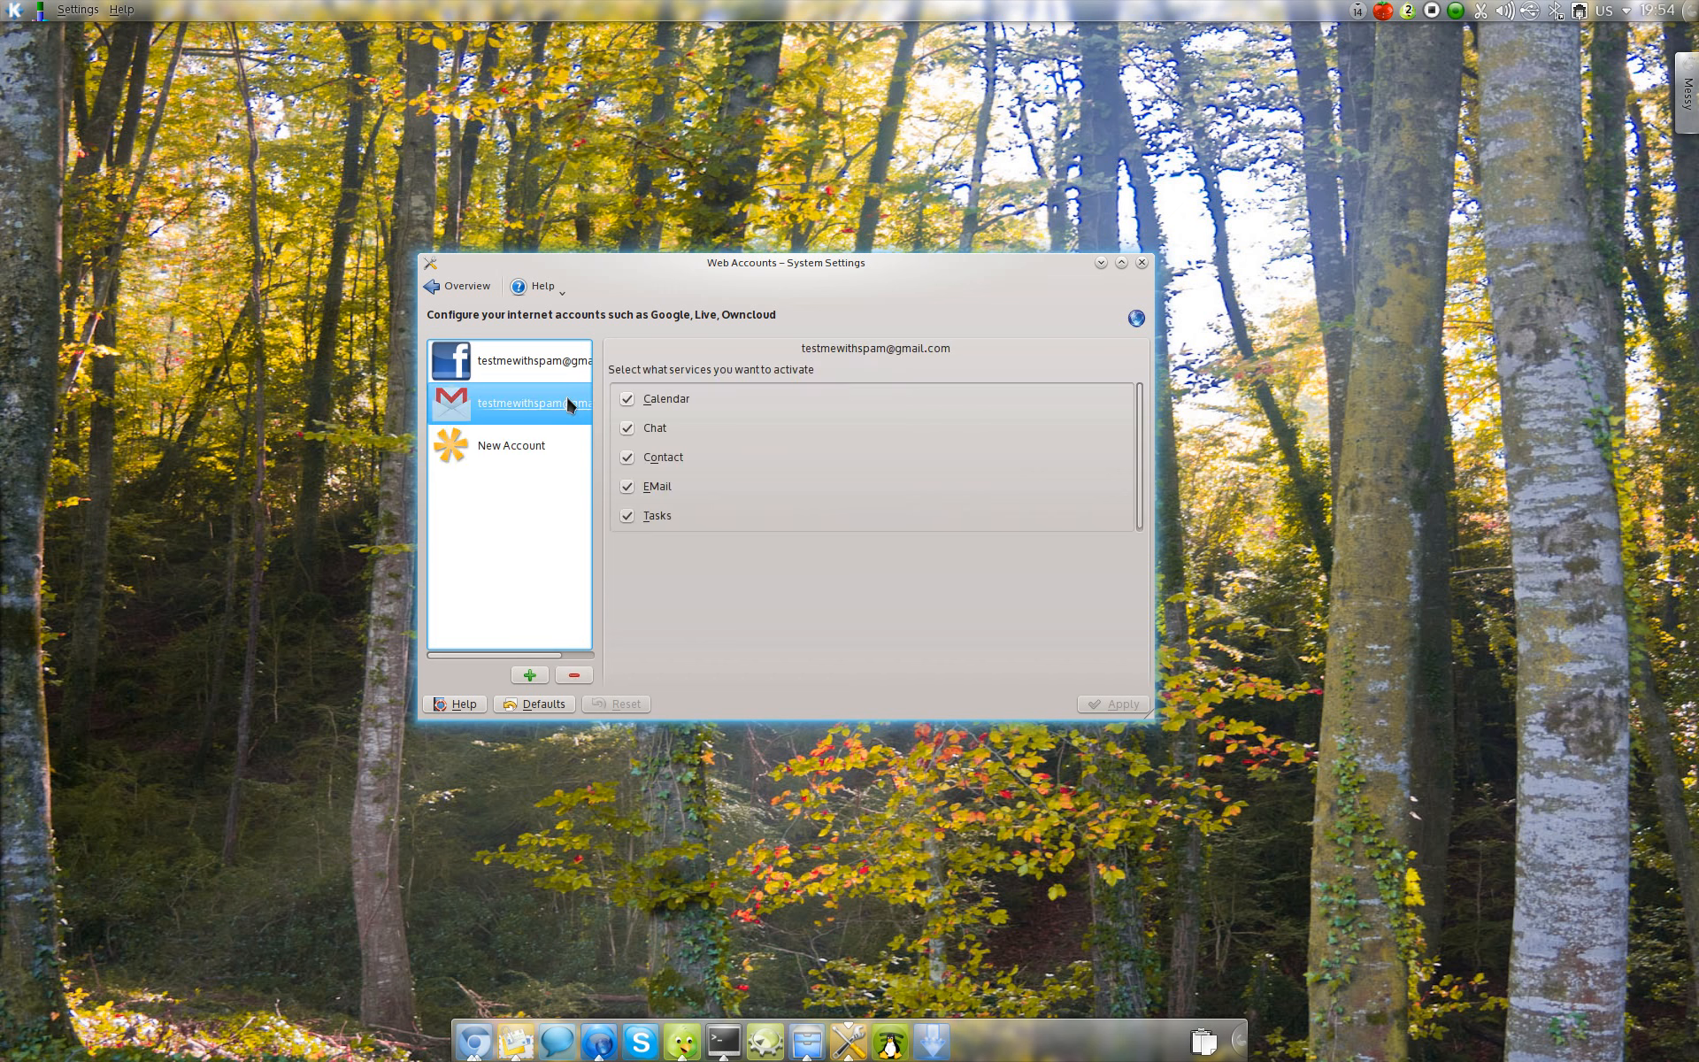